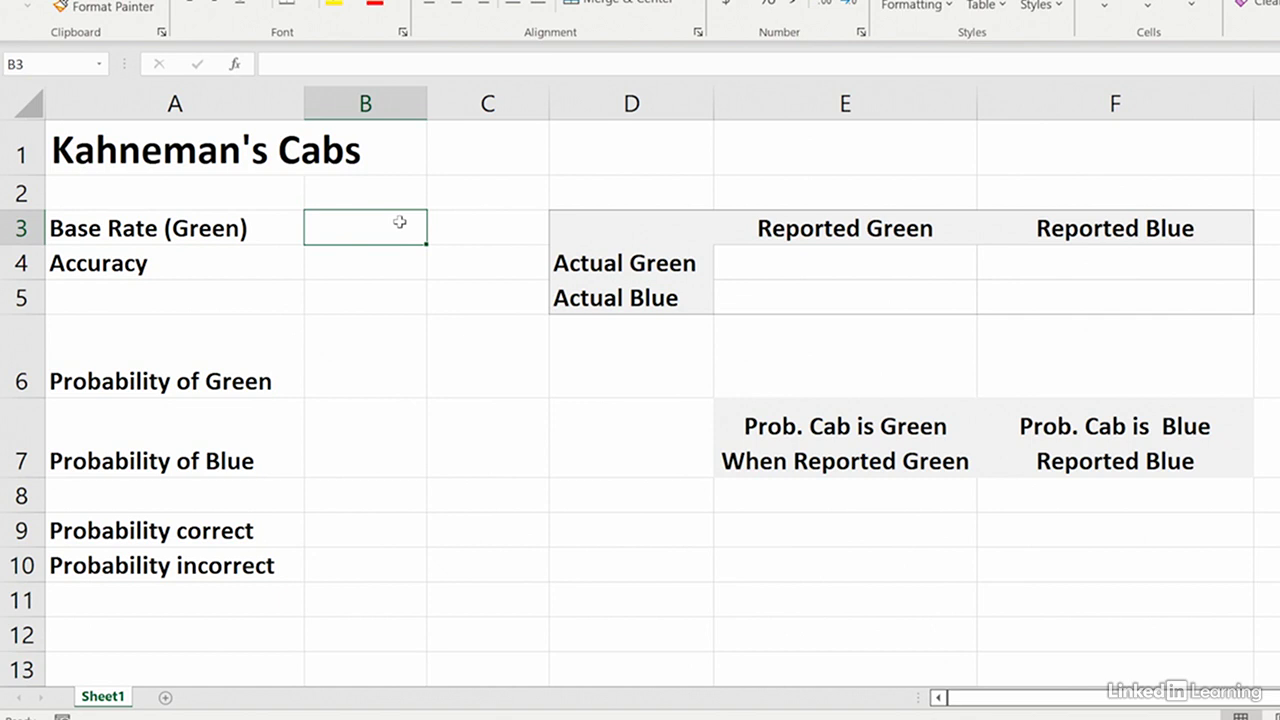
Step: Enter 85% as the Base Rate (Green) in B3 and 80% as the Accuracy in B4
type("85")
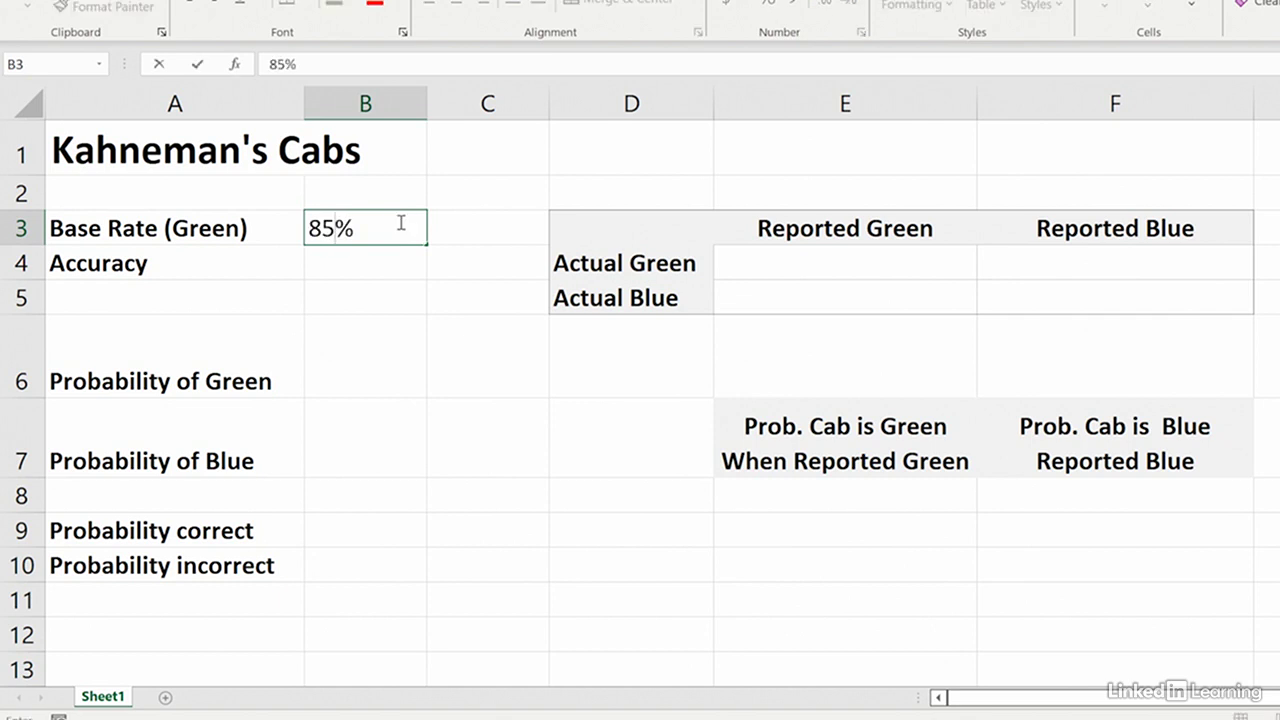
key("Return")
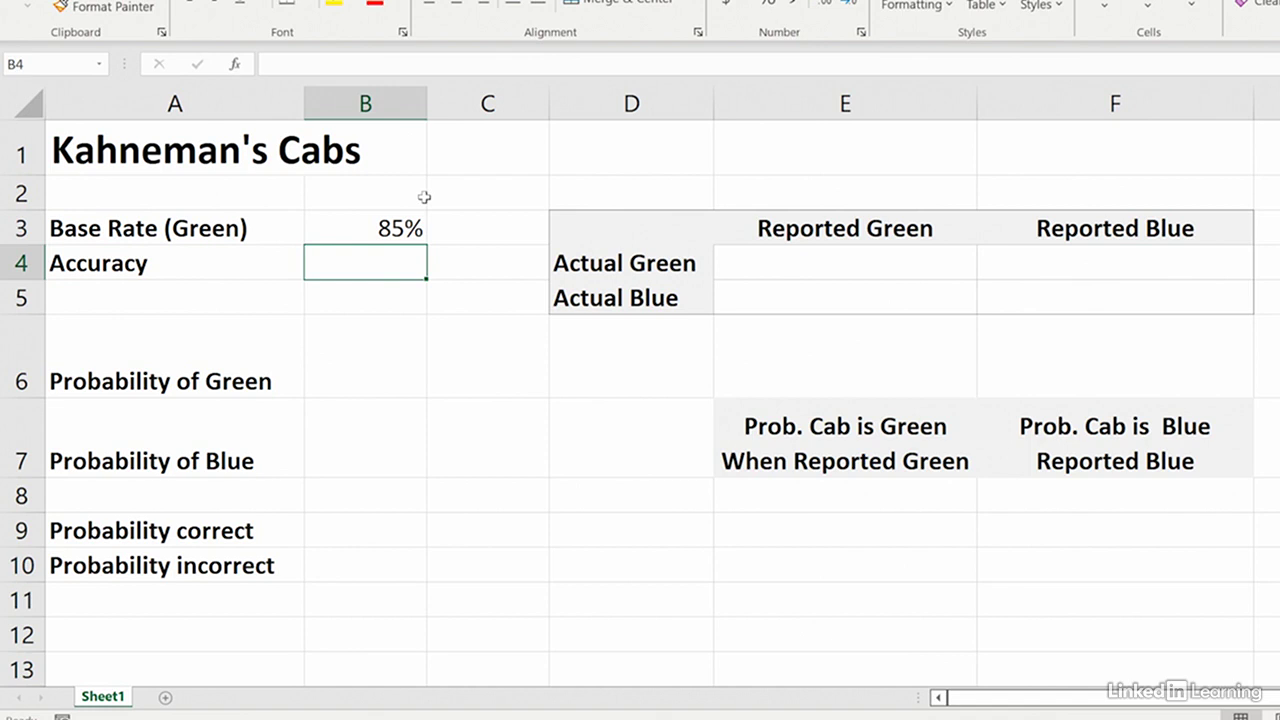
type("80")
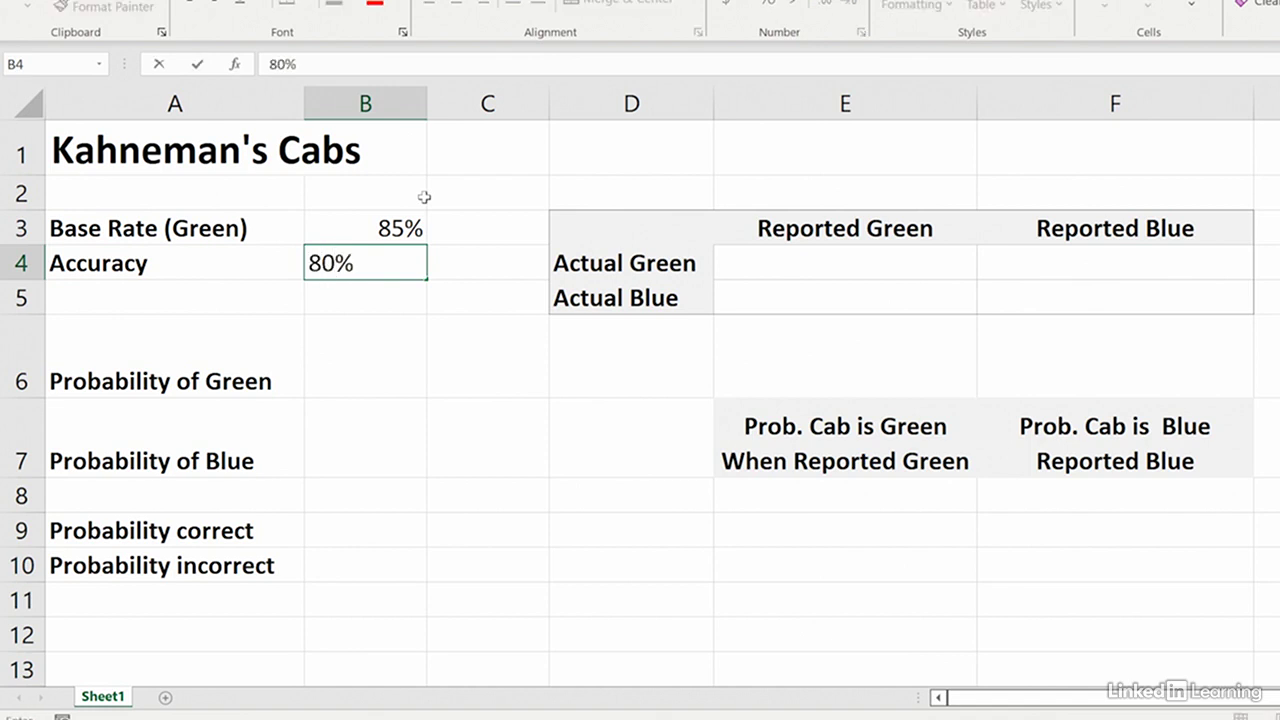
key("Return")
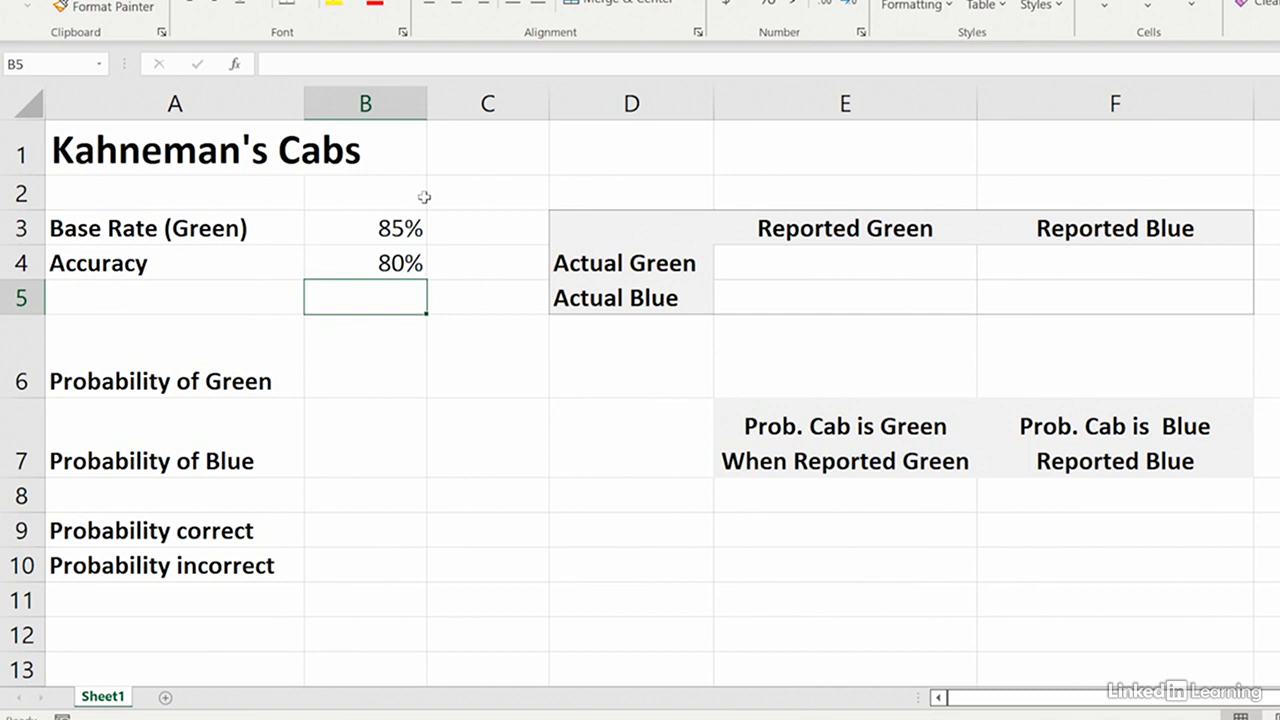
Step: Fill in Probability of Green in B6 with =B3 and Probability of Blue in B7 with =1-B3
left_click(385, 336)
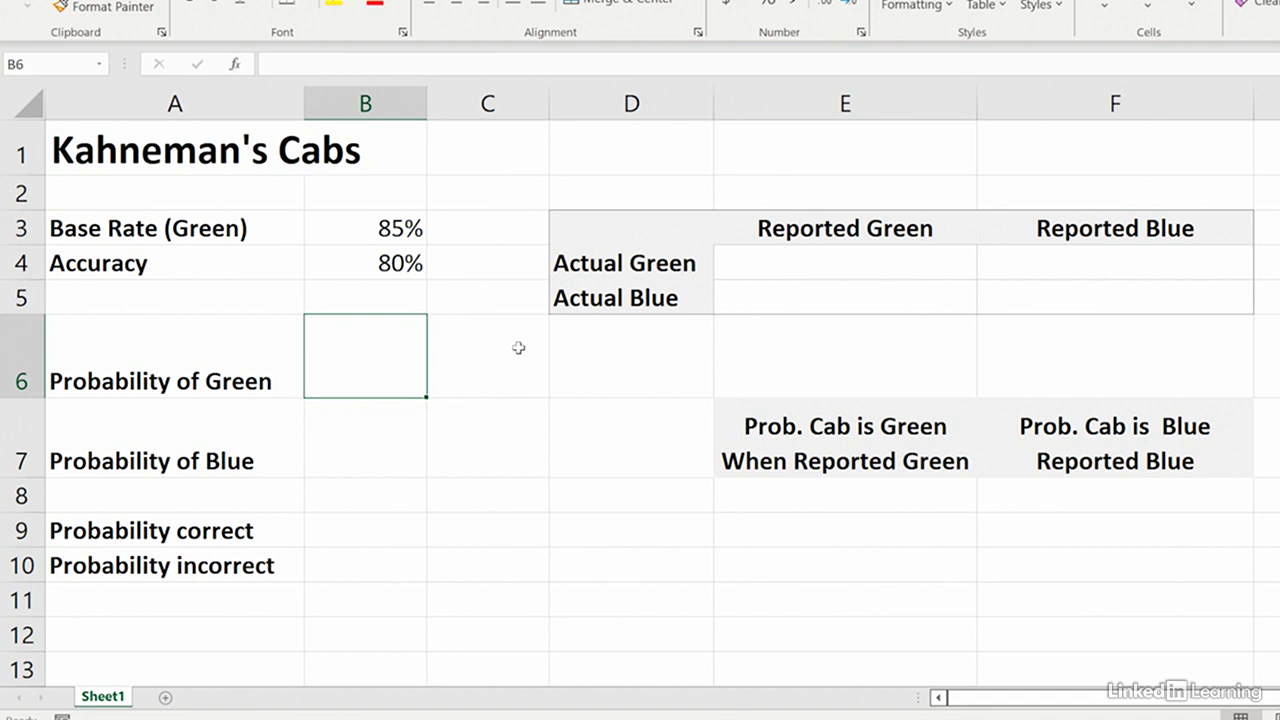
type("=")
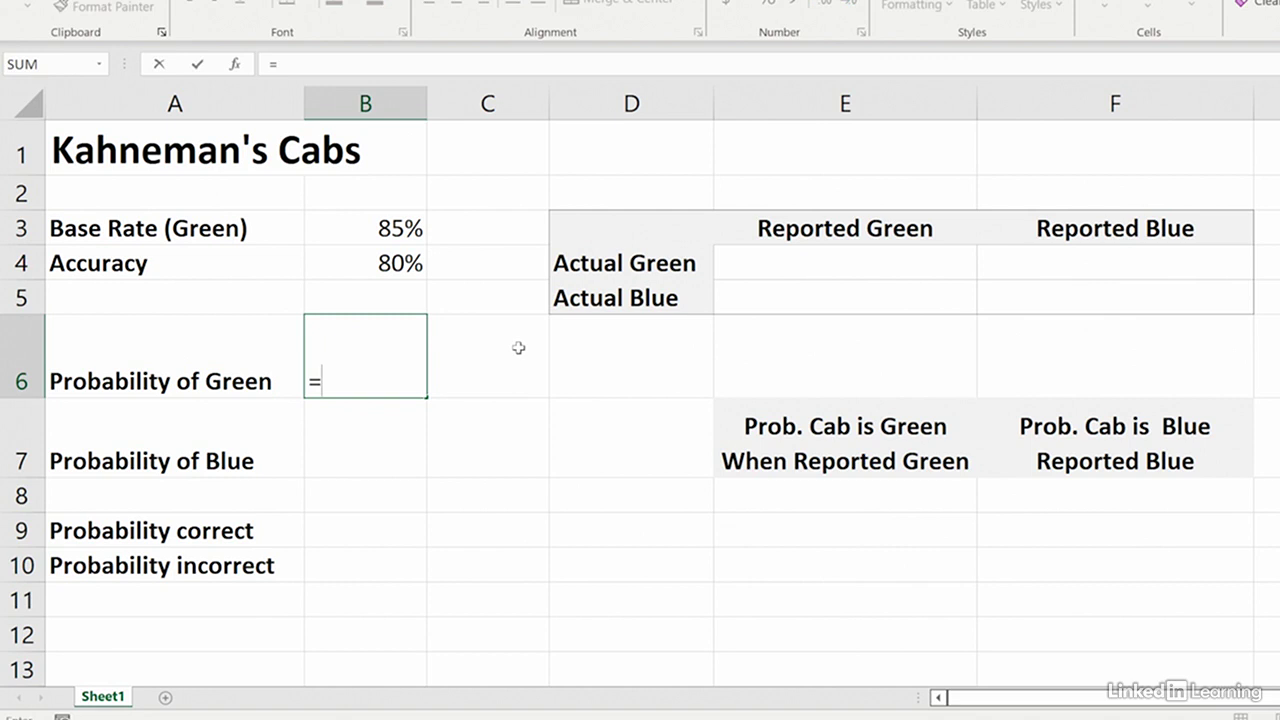
type("b3")
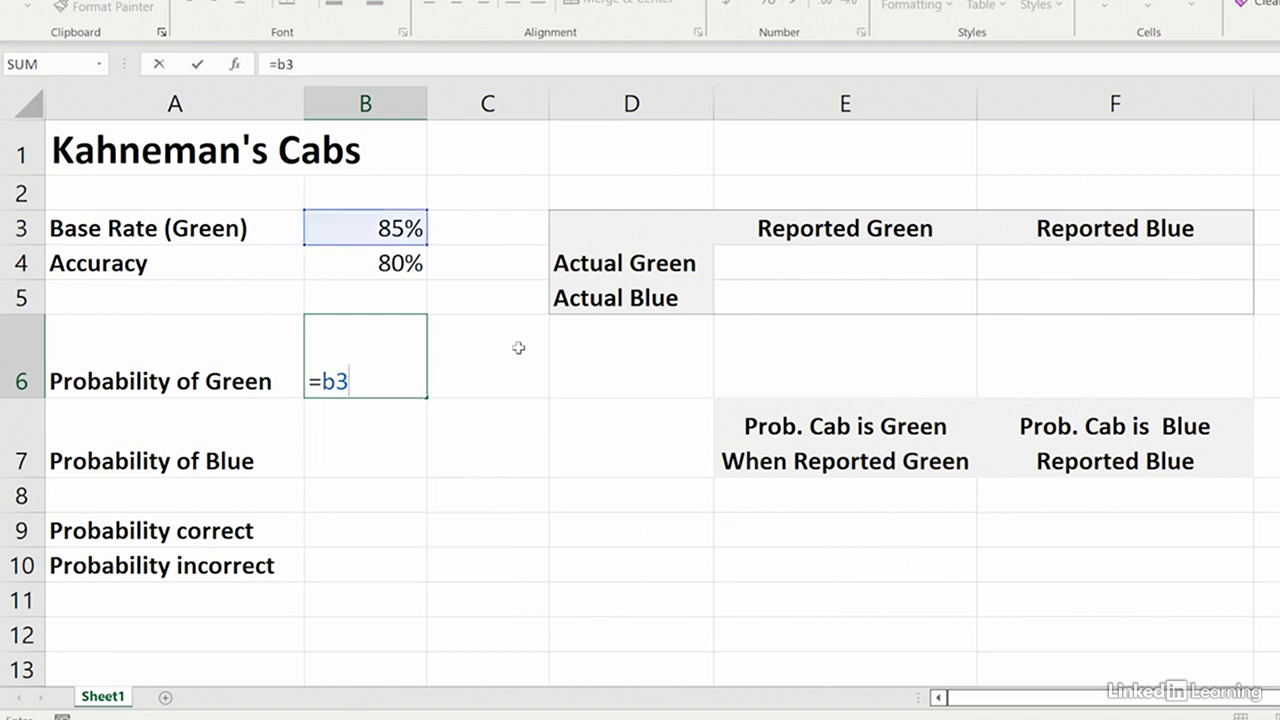
key("Return")
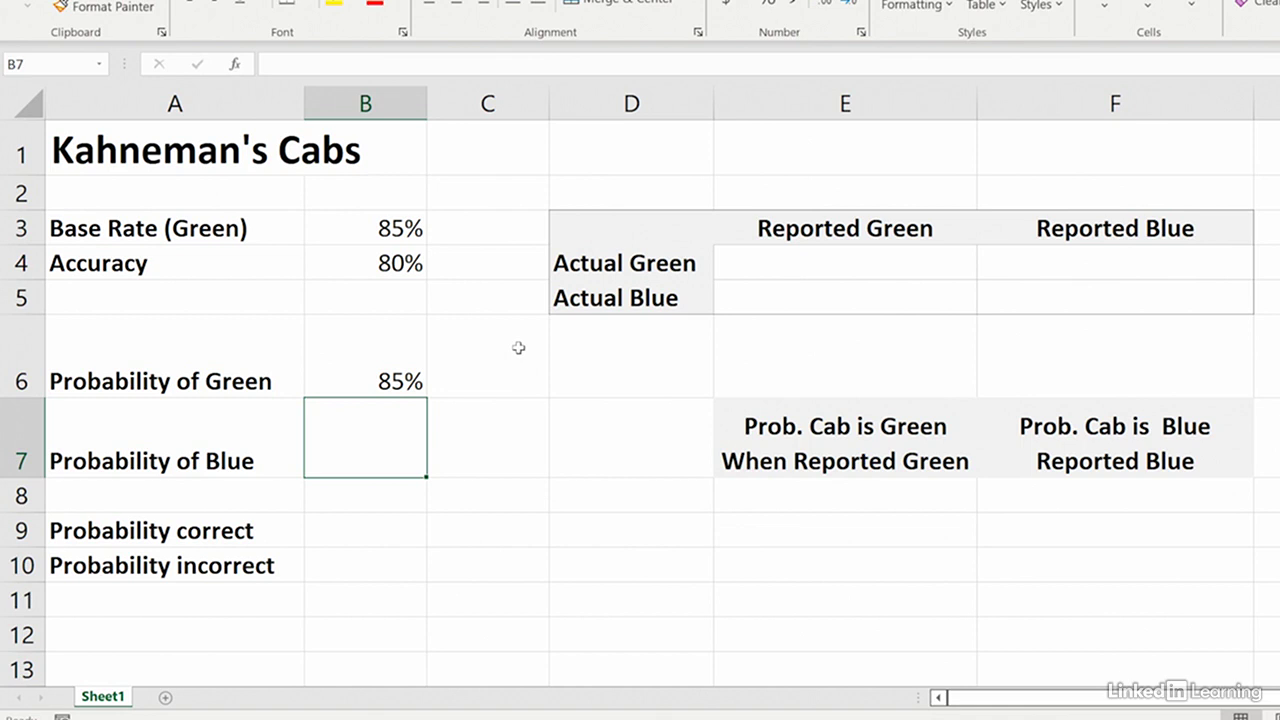
type("=")
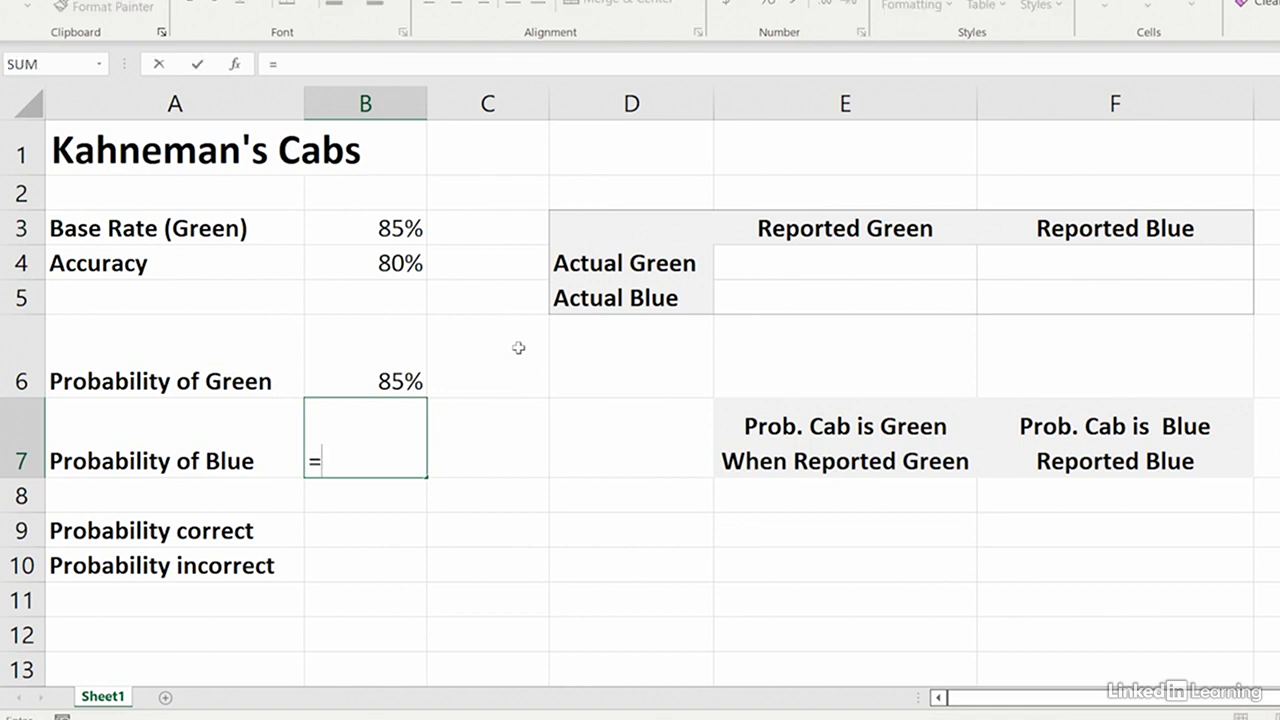
type("1-b3")
key("Return")
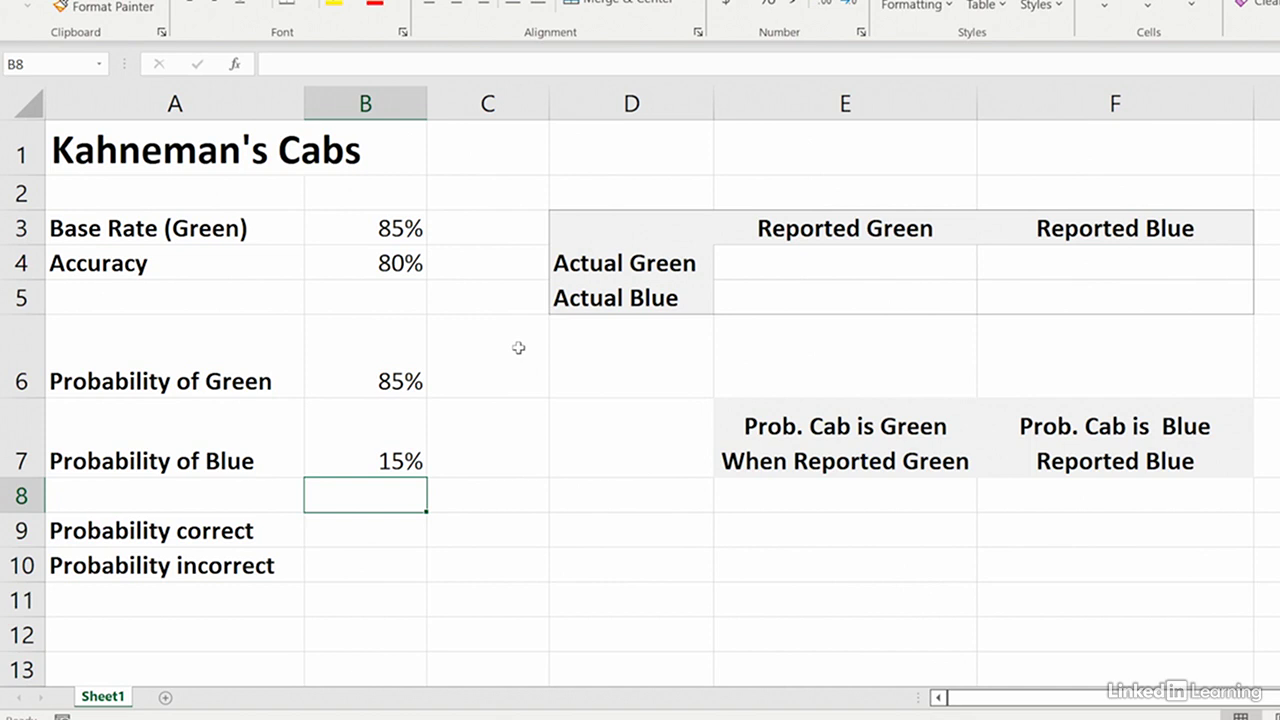
Step: Fill in Probability correct in B9 with =B4 and Probability incorrect in B10 with =1-B4
left_click(395, 529)
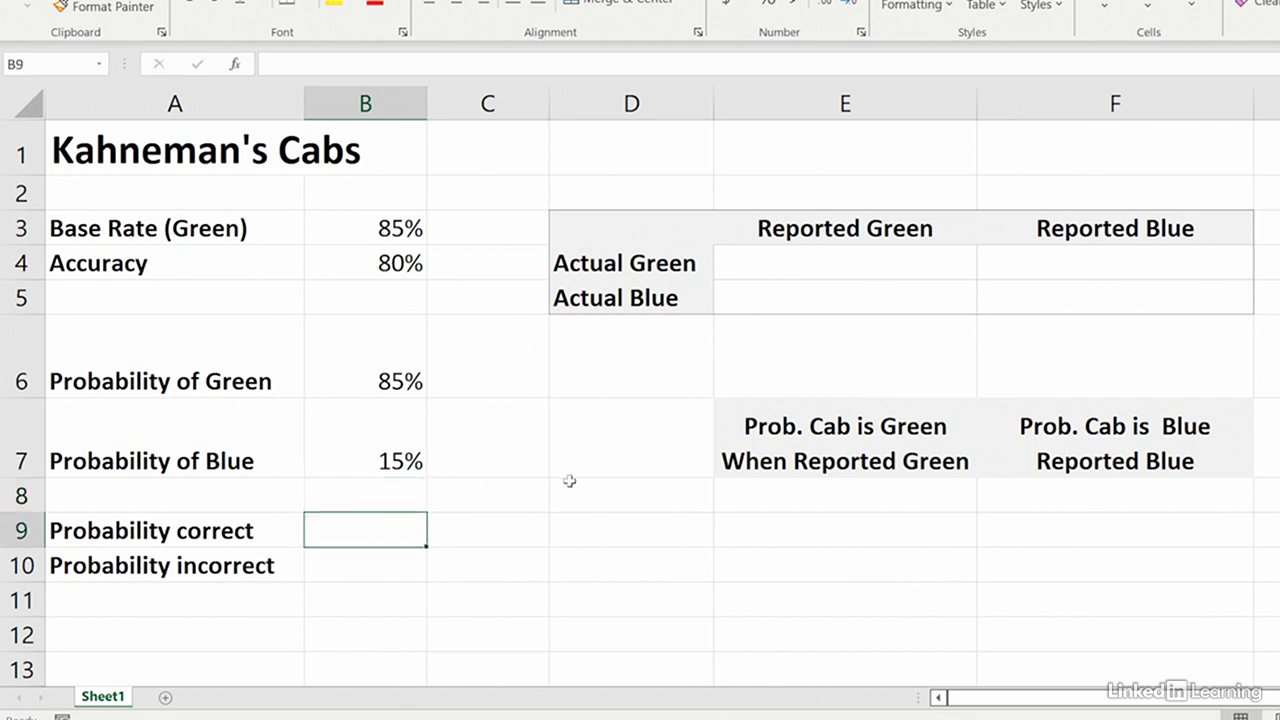
type("=")
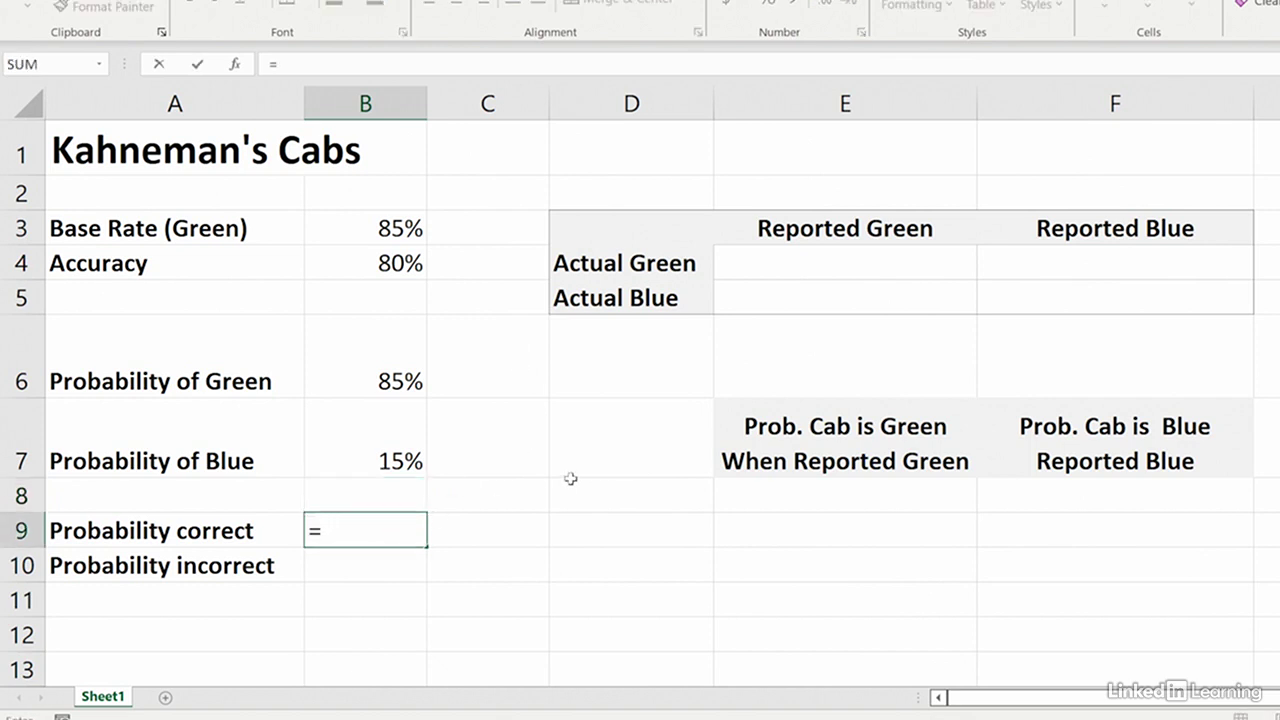
type("b4")
key("Return")
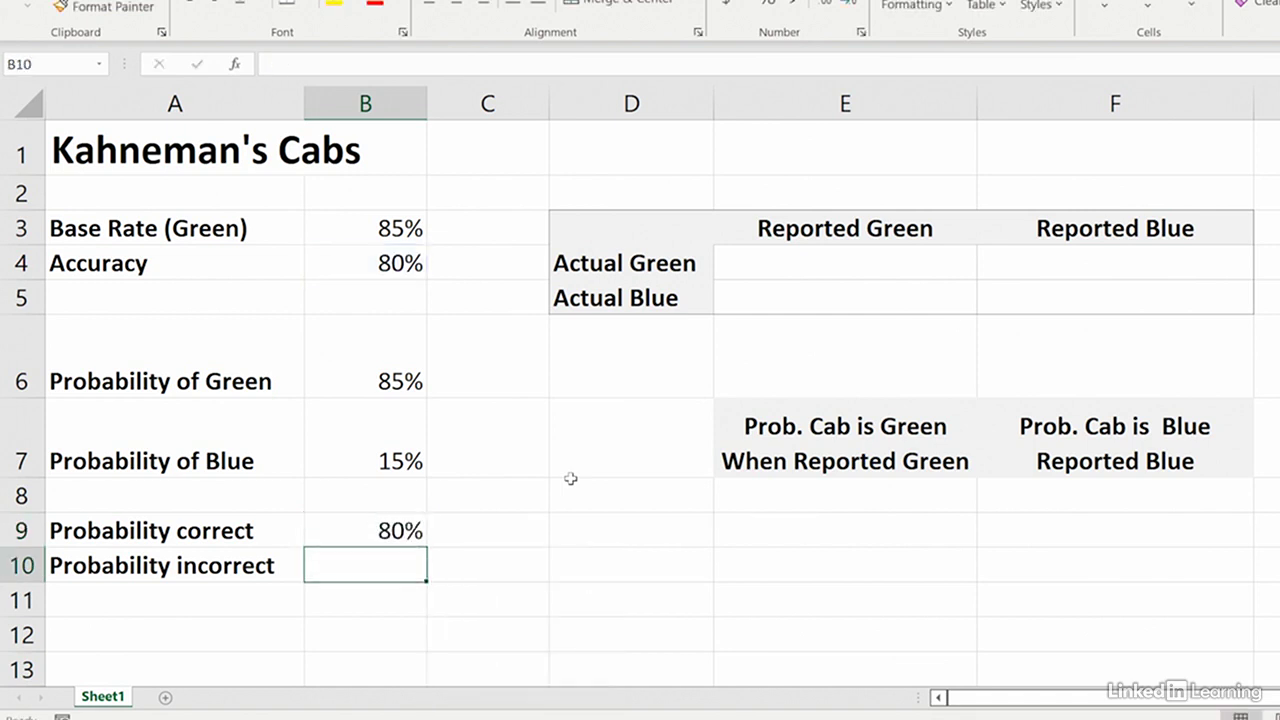
type("=")
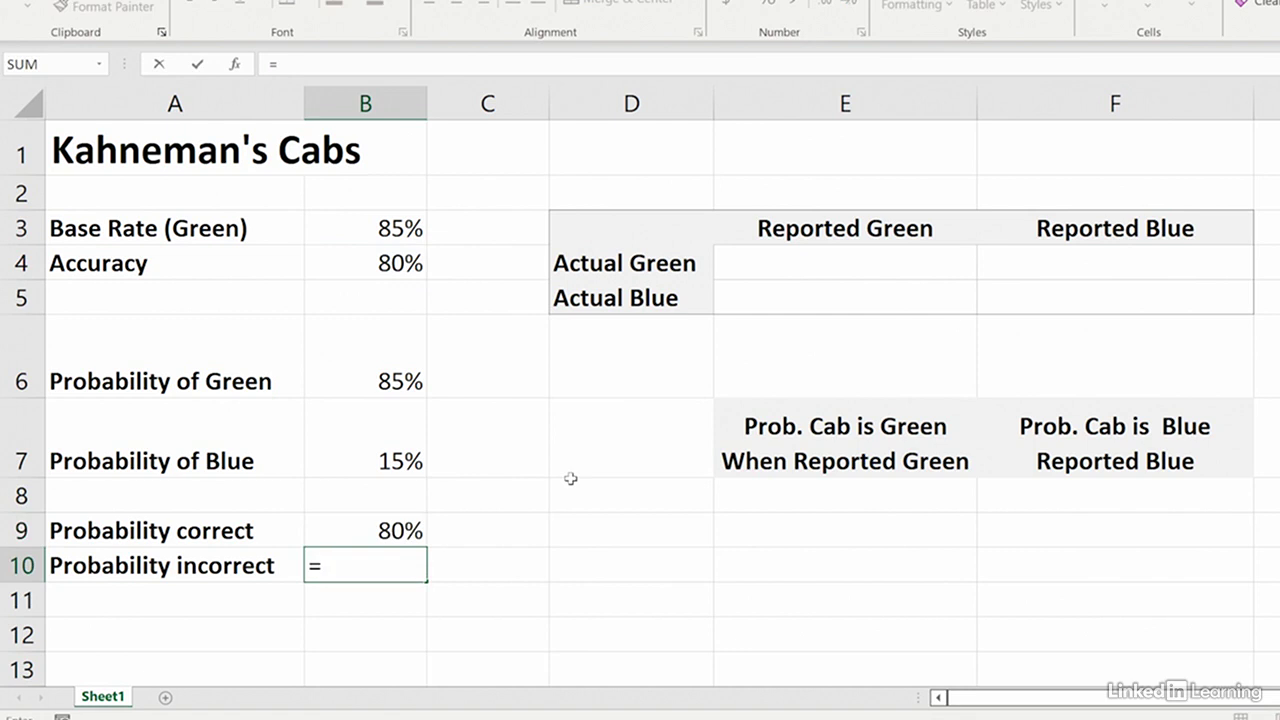
type("1-b4")
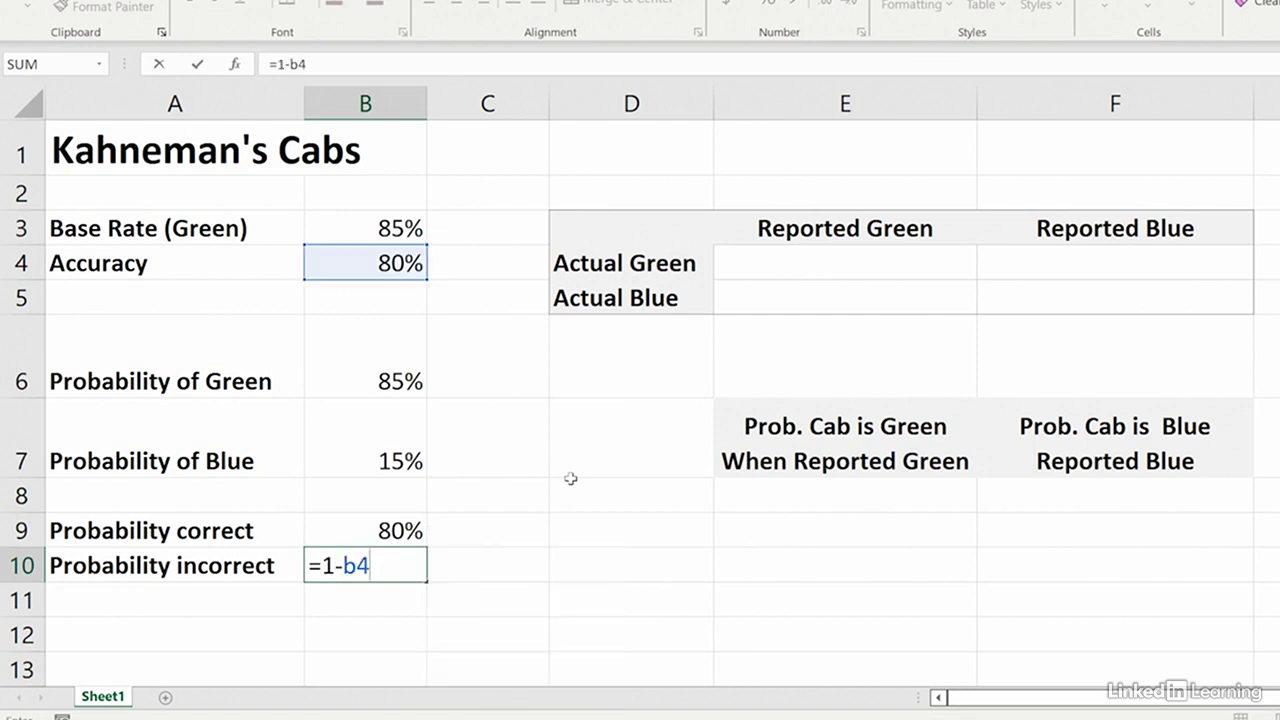
key("Return")
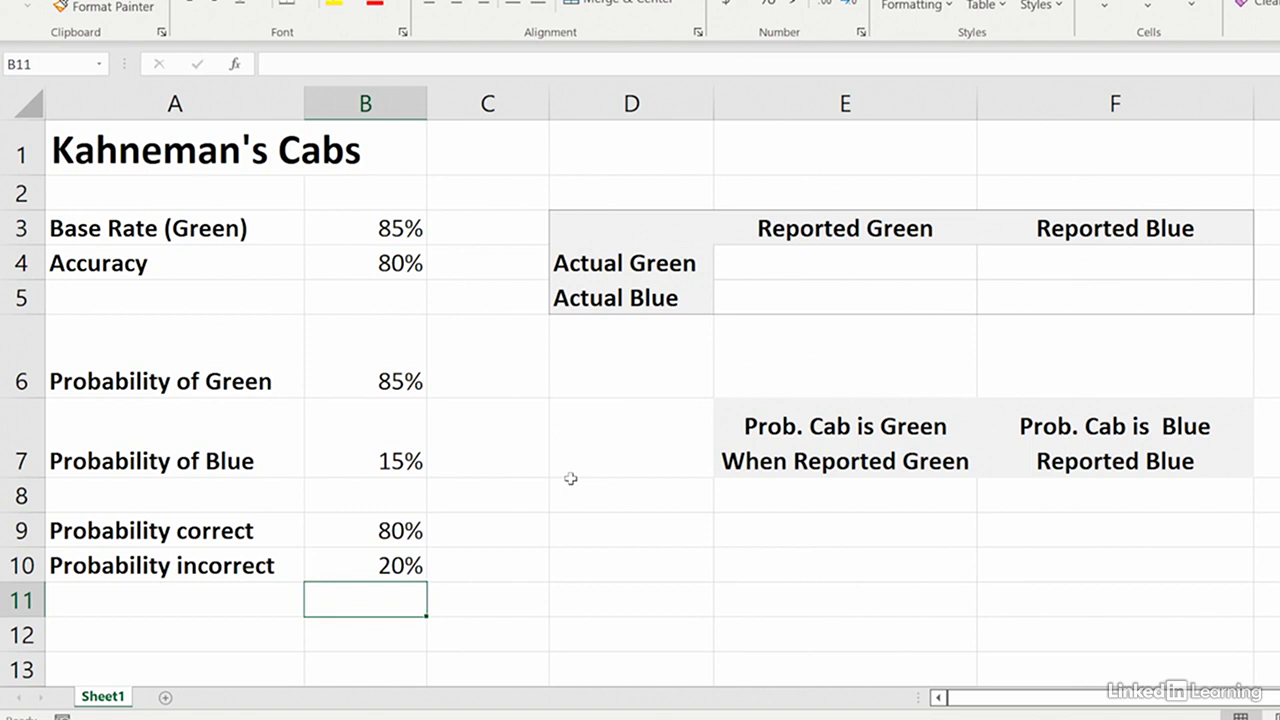
Step: Calculate the Actual Green, Reported Green probability in E4 with the formula =B6*B9
left_click(819, 262)
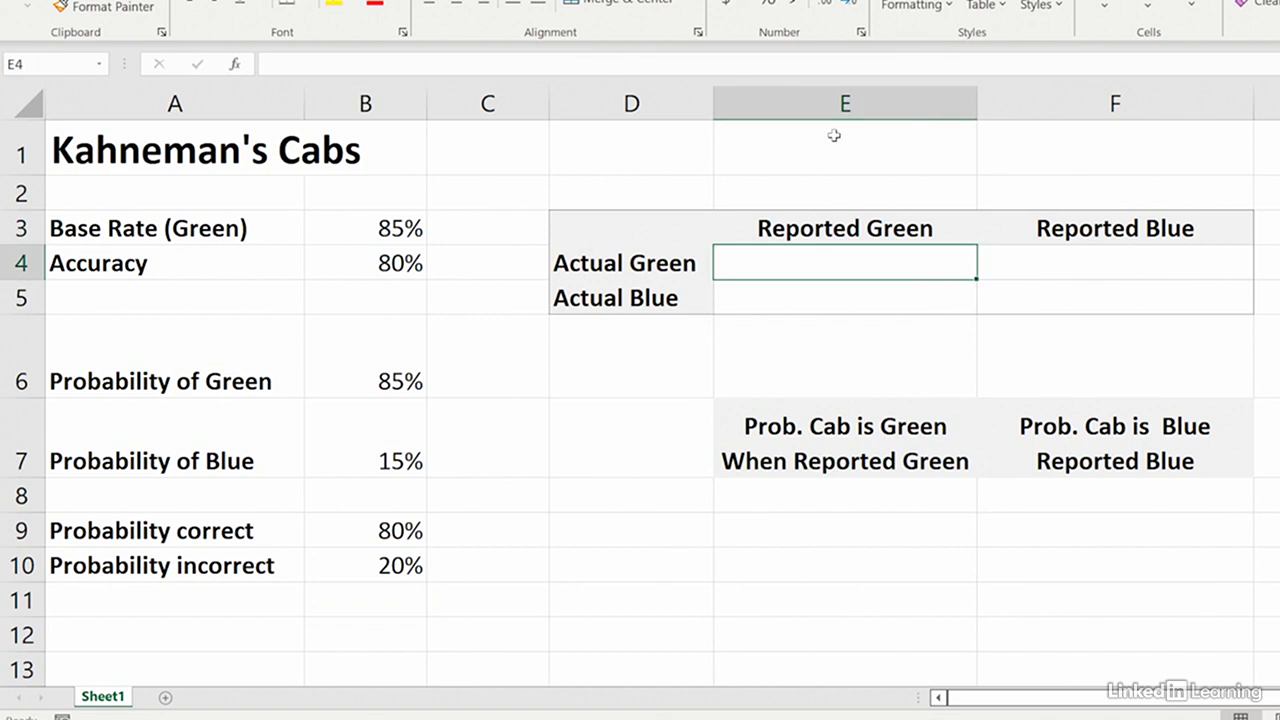
type("=")
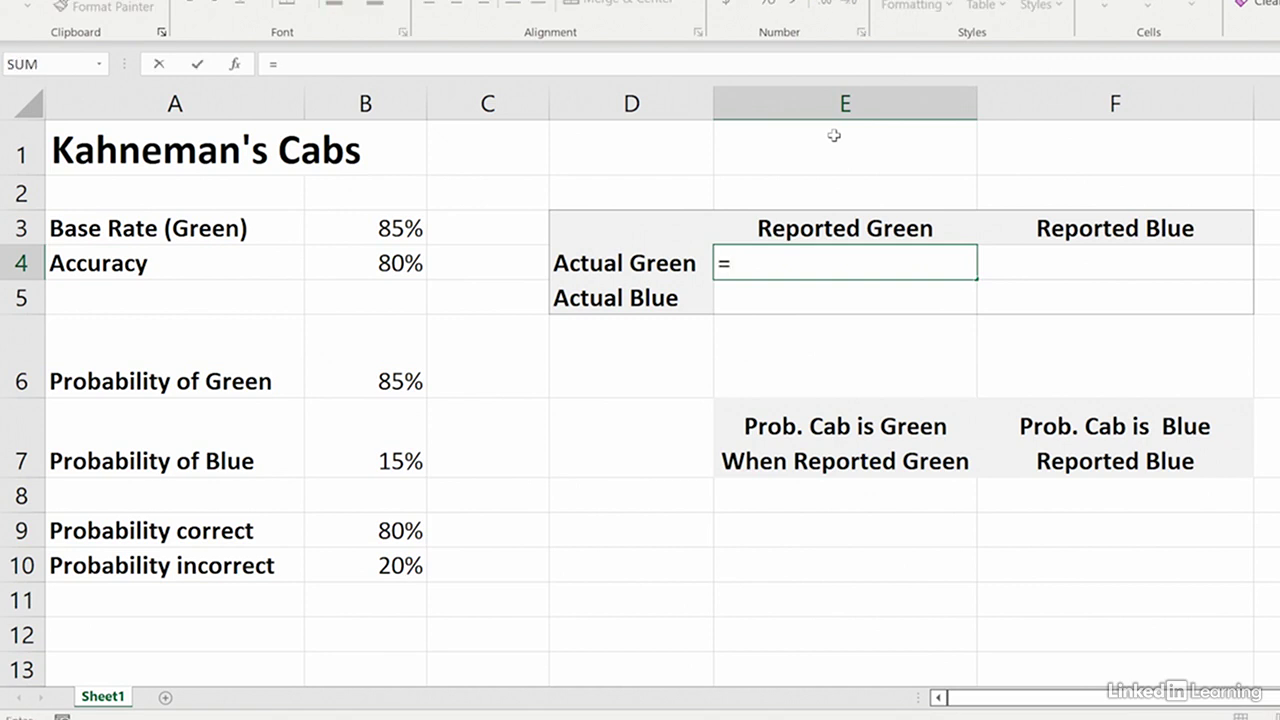
type("b")
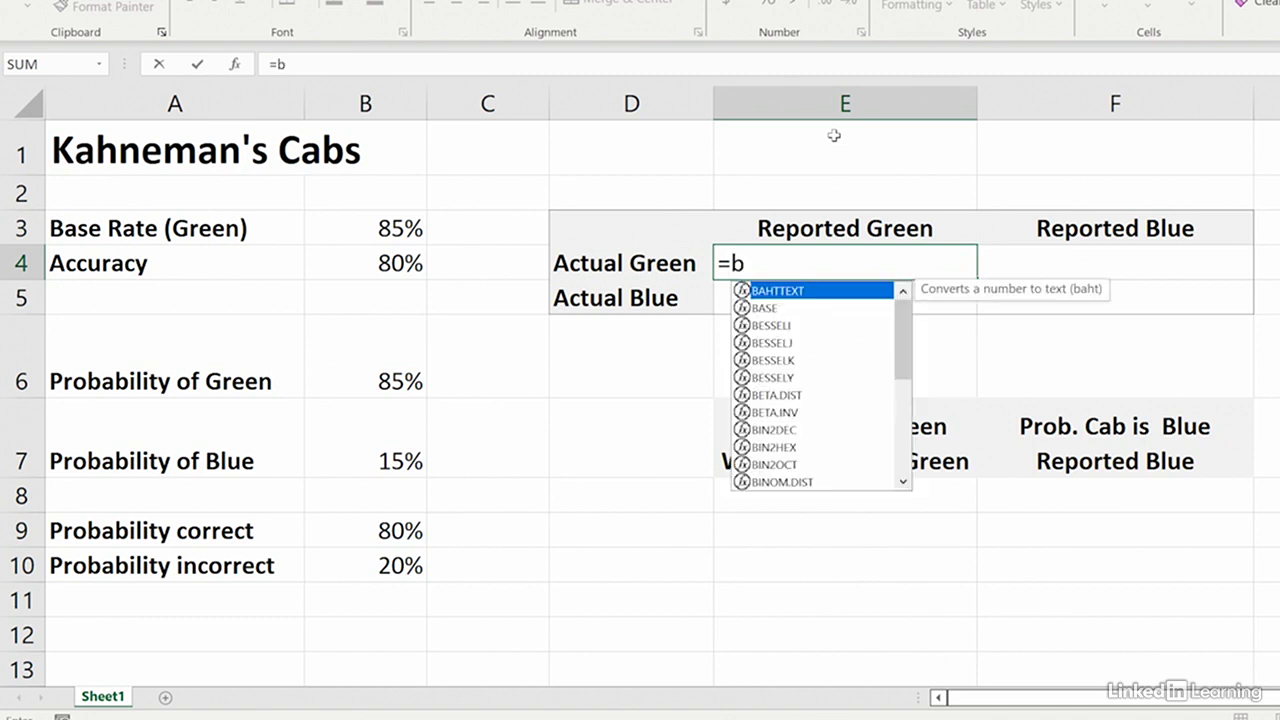
type("6*")
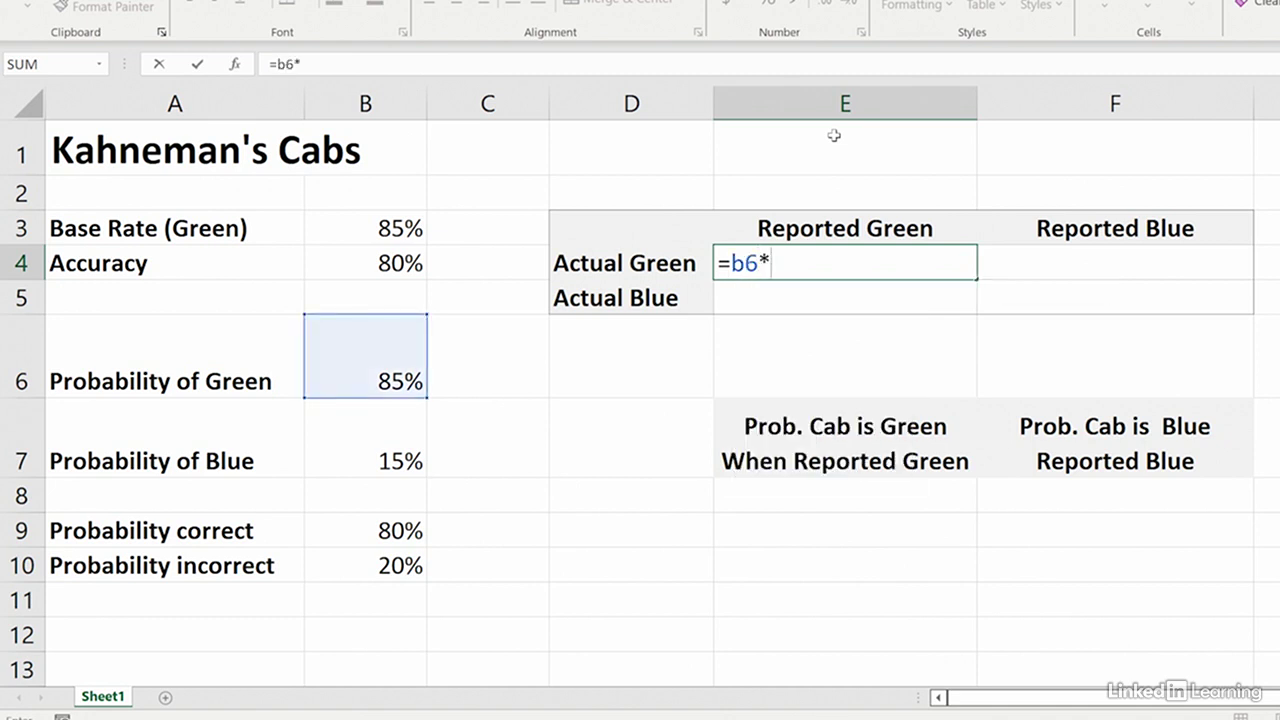
type("b9")
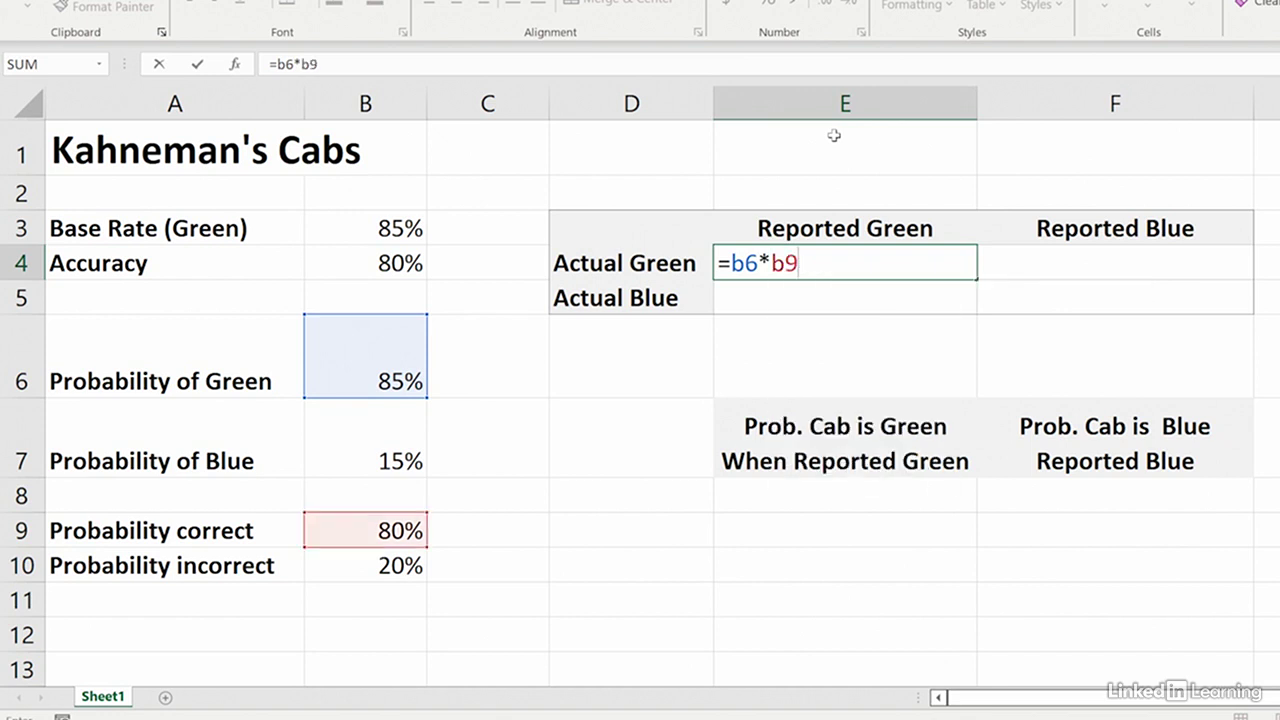
key("Return")
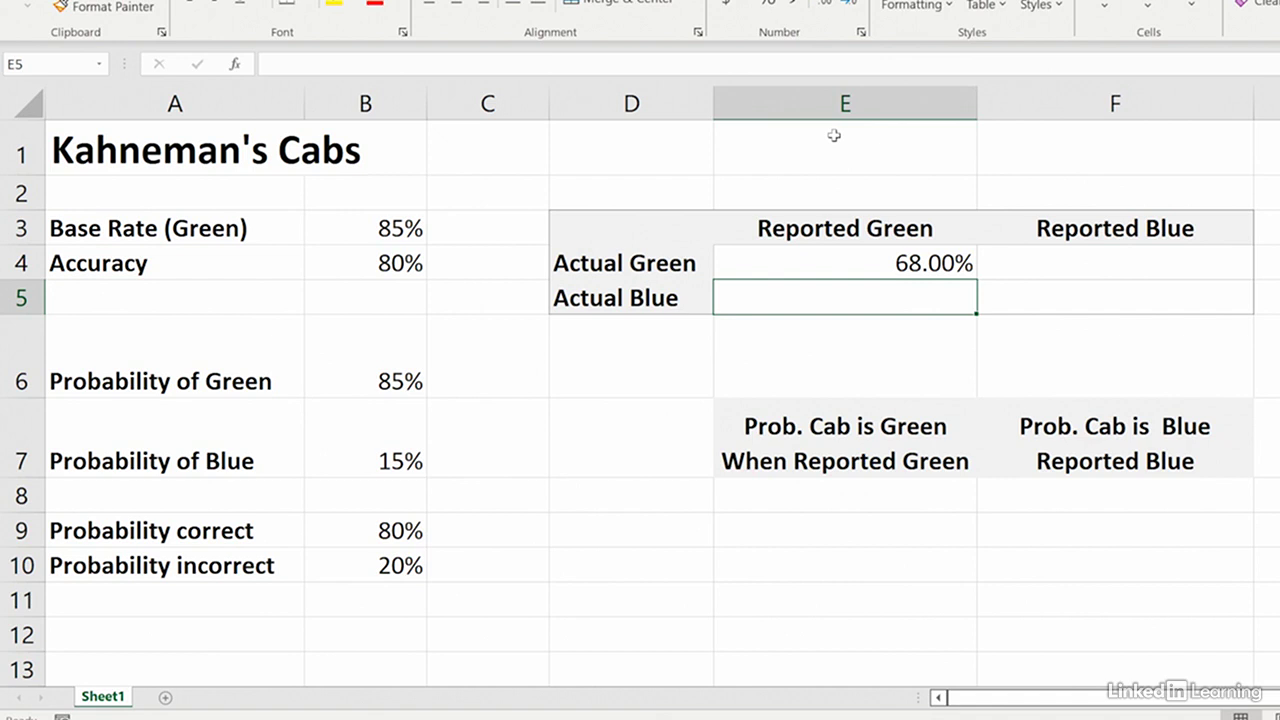
Step: Calculate the Actual Blue, Reported Green probability in E5 with the formula =B7*B10
type("=")
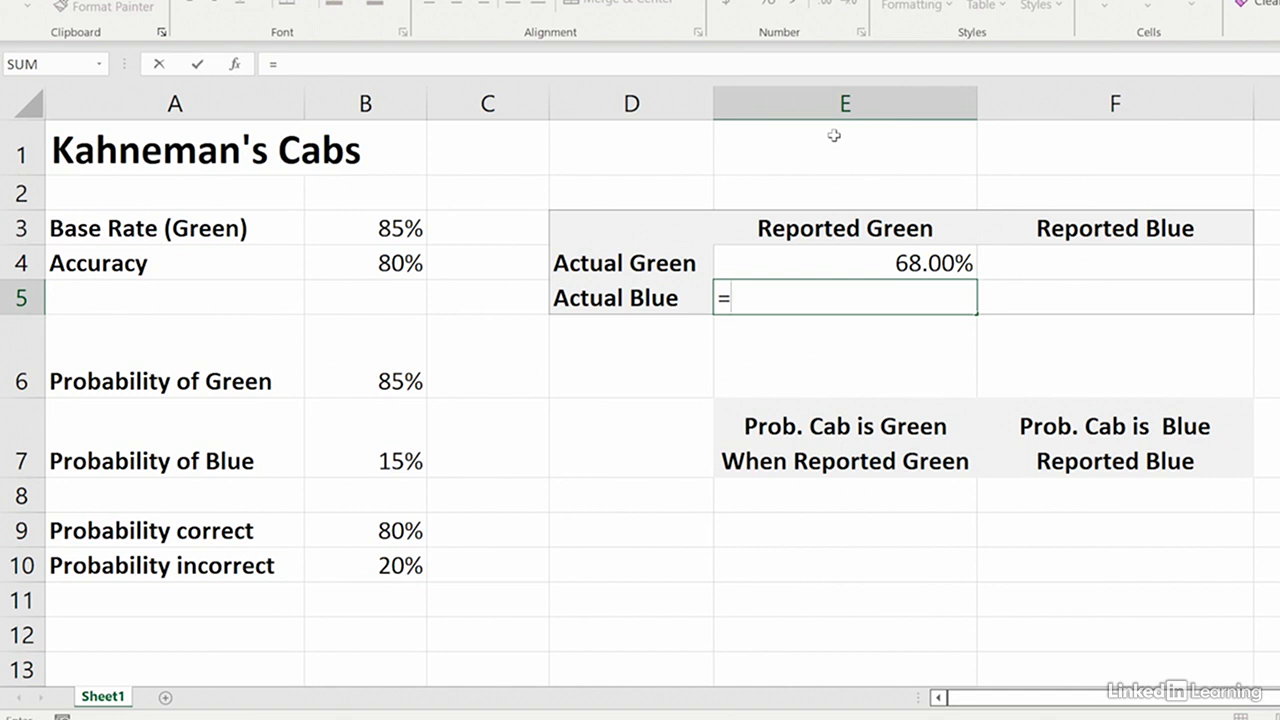
type("b7")
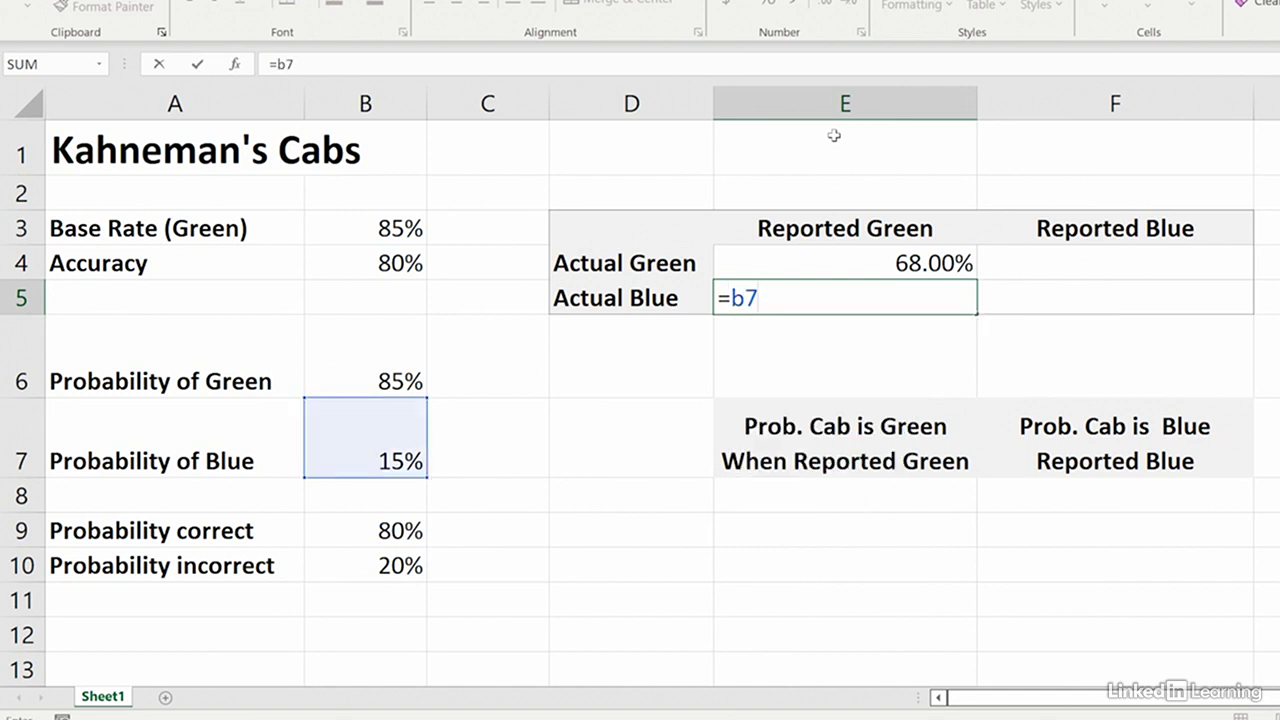
type("*b10")
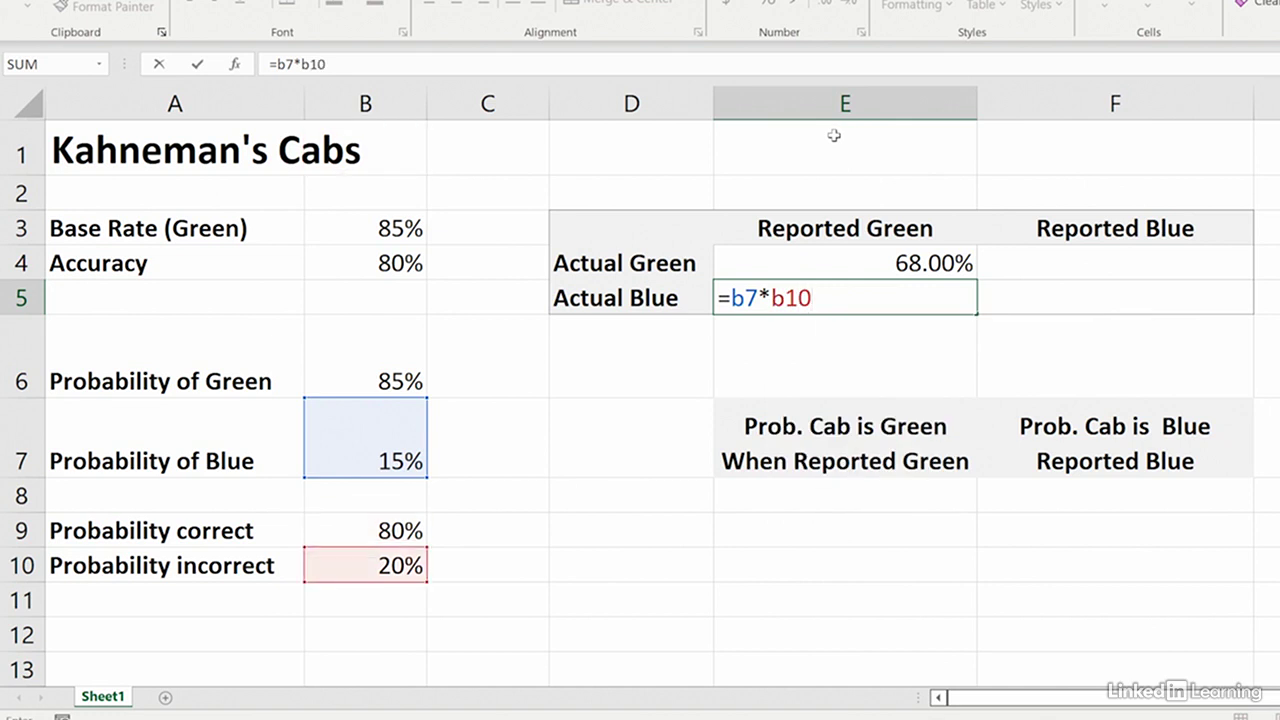
key("Return")
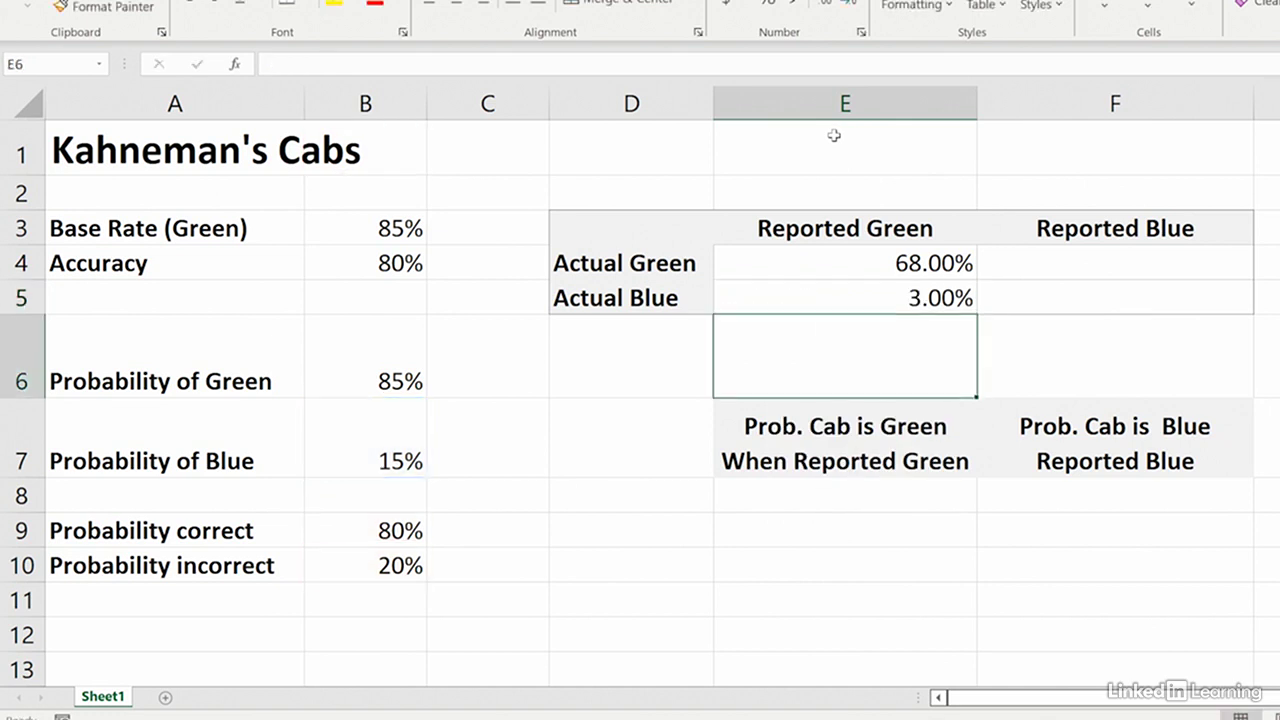
Step: Calculate the Actual Green, Reported Blue probability in F4 with the formula =B6*B10
left_click(1024, 268)
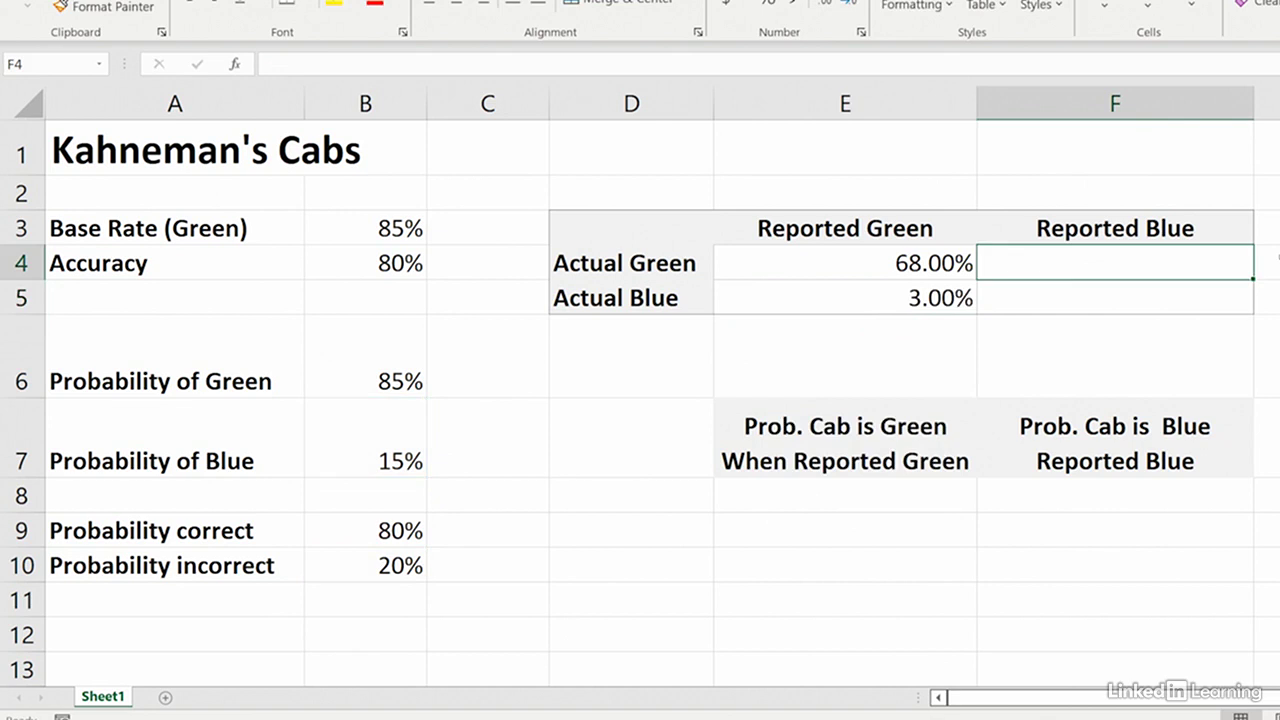
type("=")
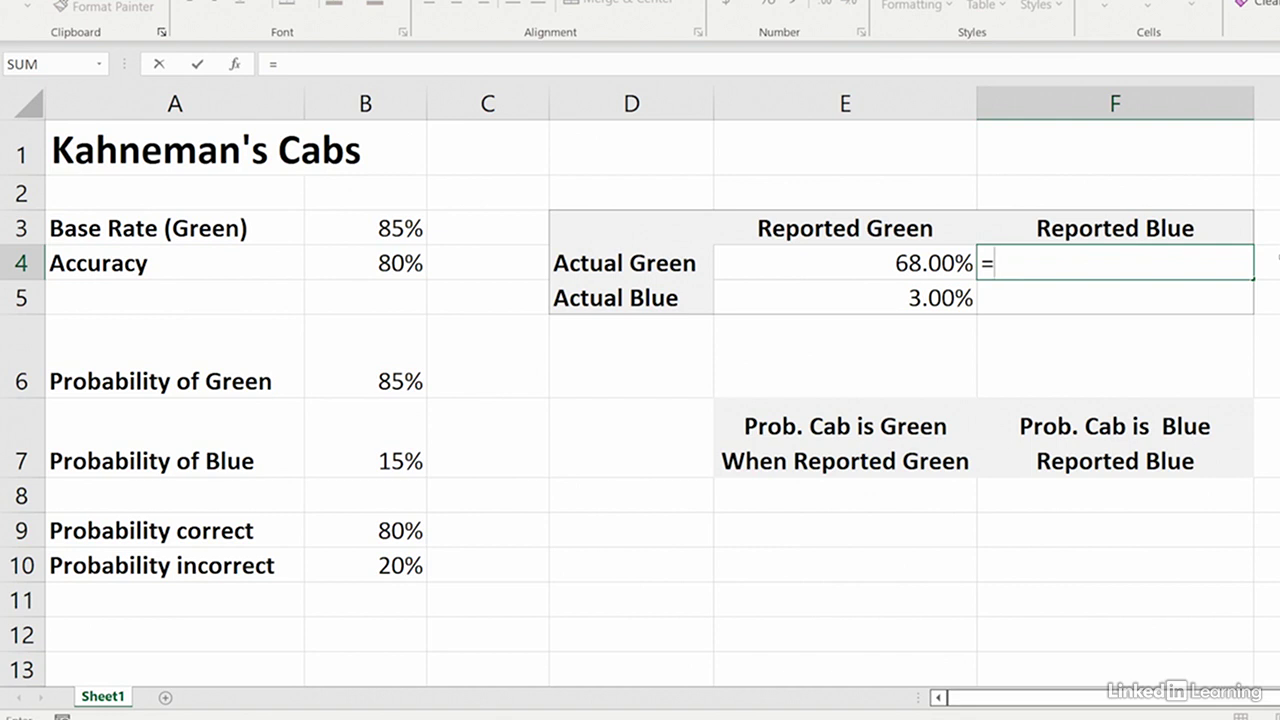
type("b")
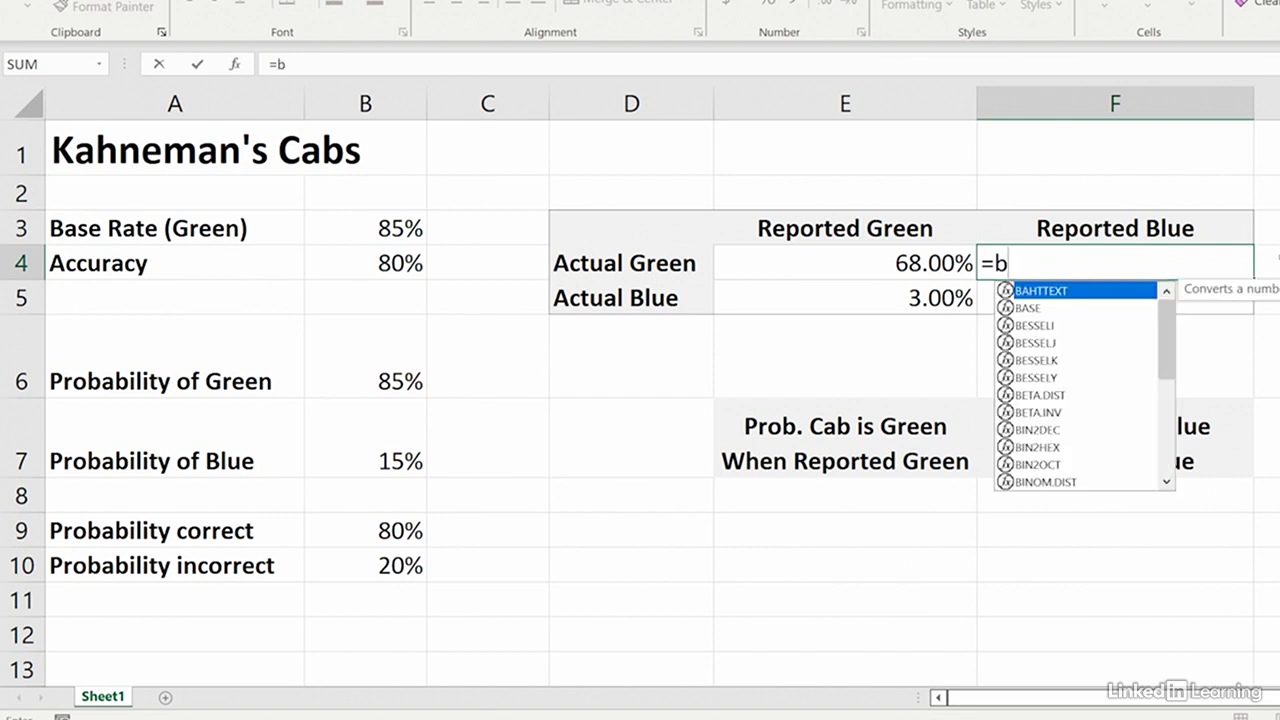
type("6*")
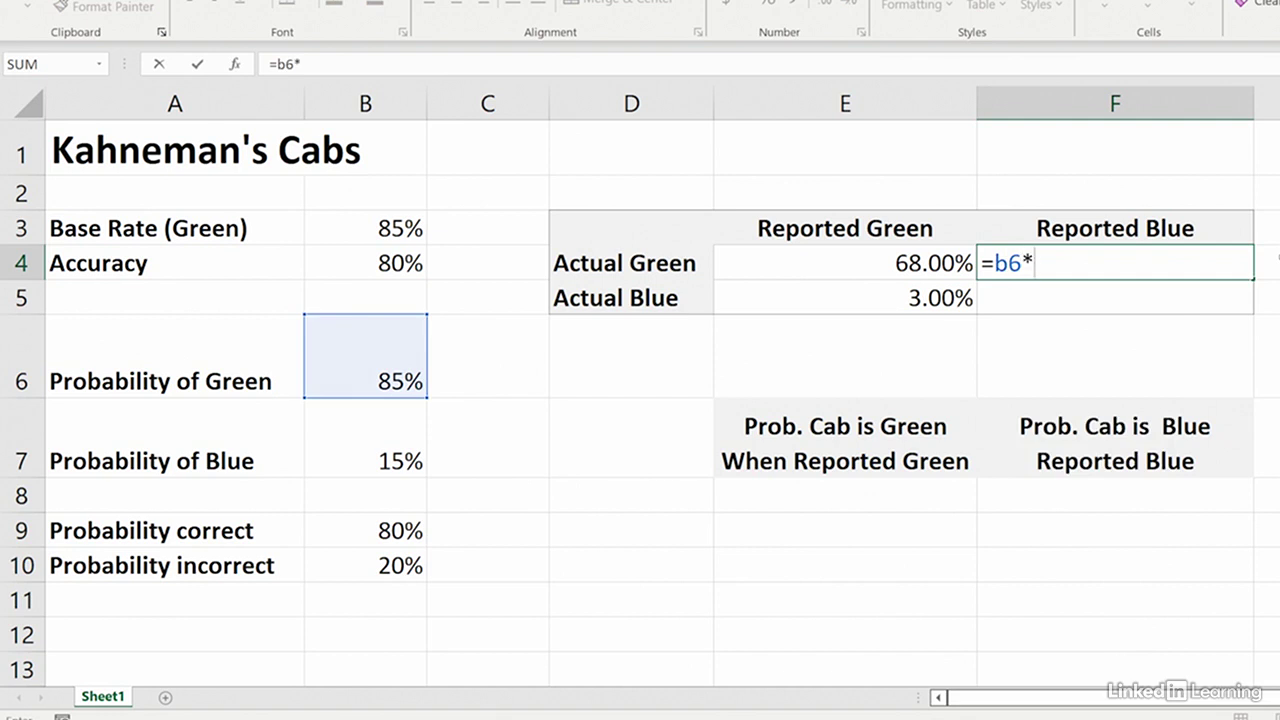
type("b10")
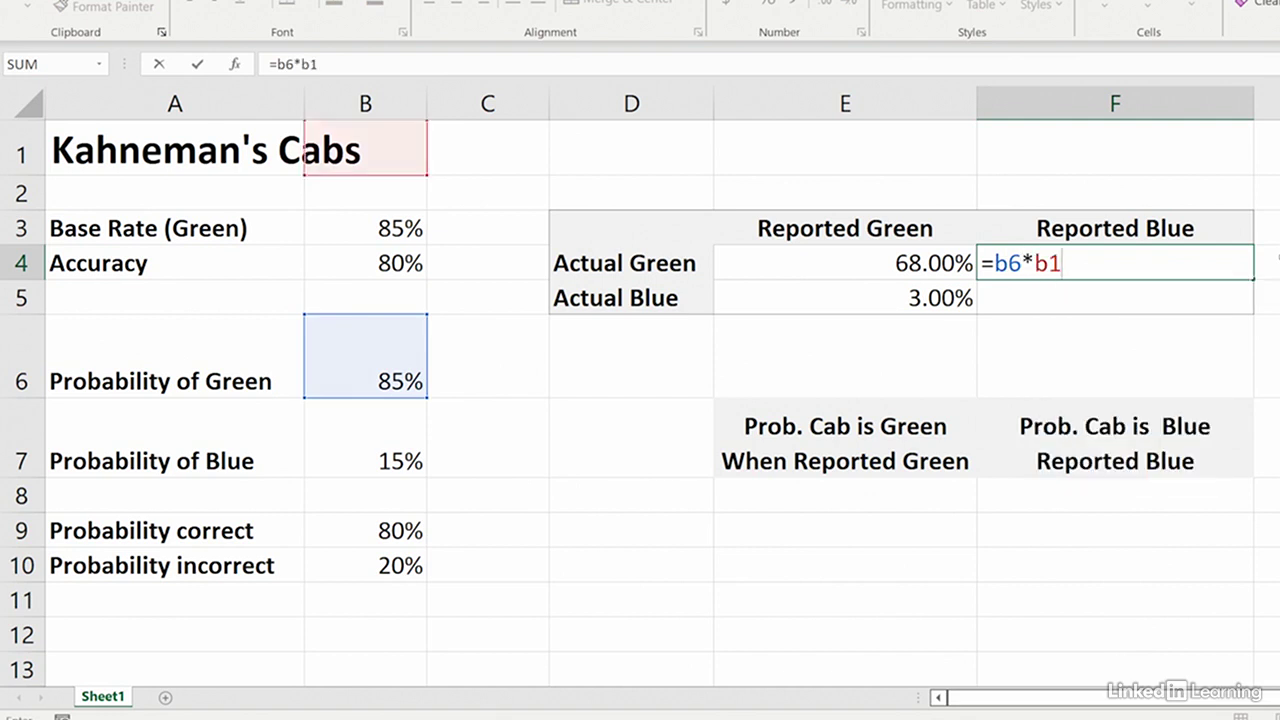
key("Return")
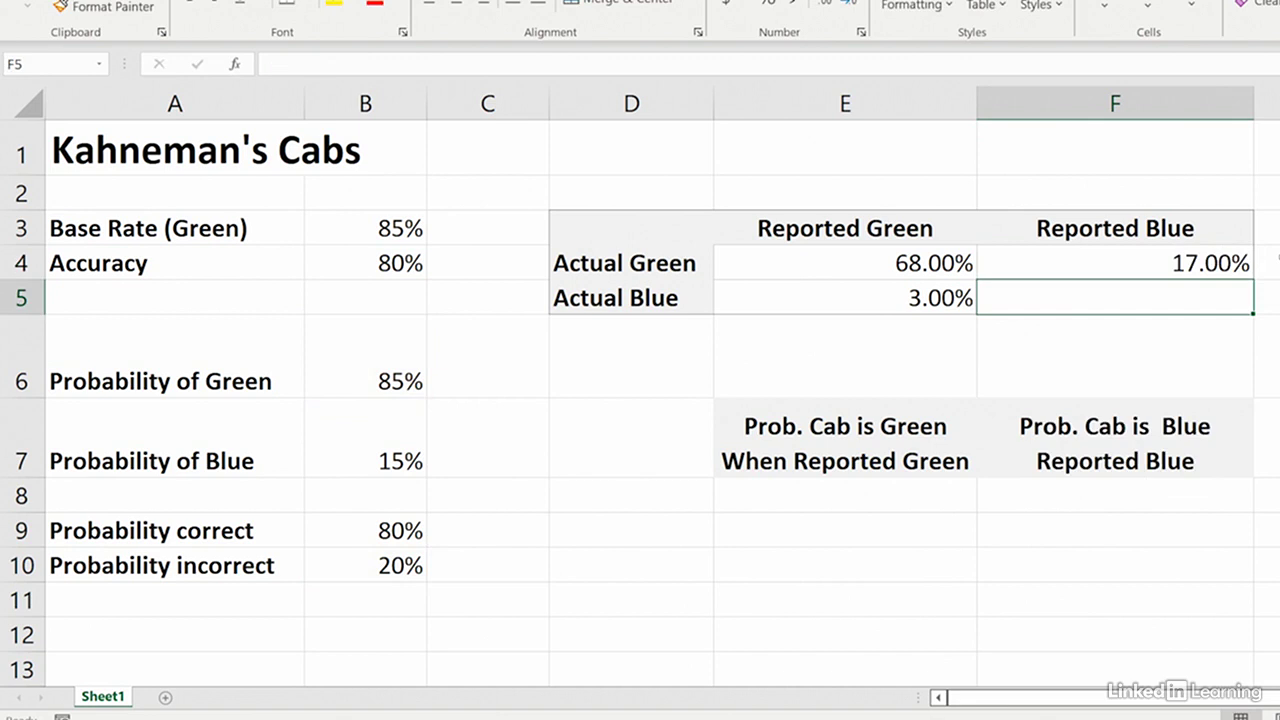
Step: Calculate the Actual Blue, Reported Blue probability in F5 with the formula =B7*B9
type("=")
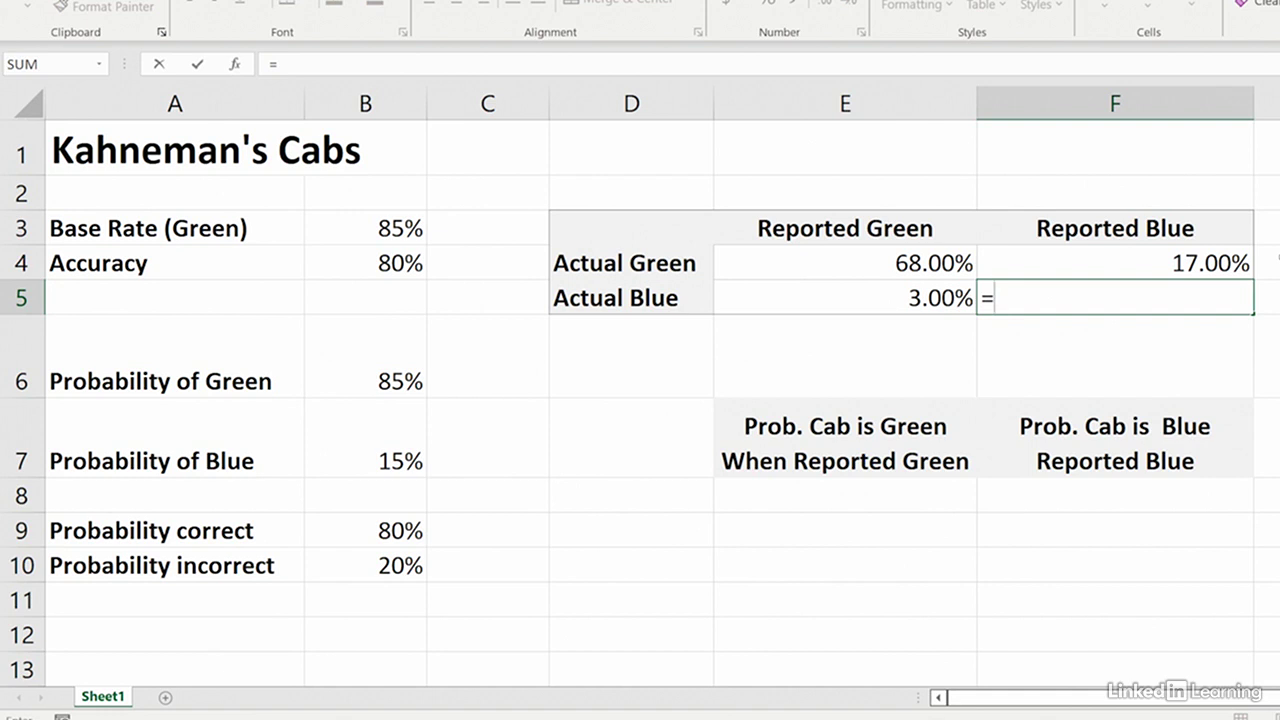
type("b7")
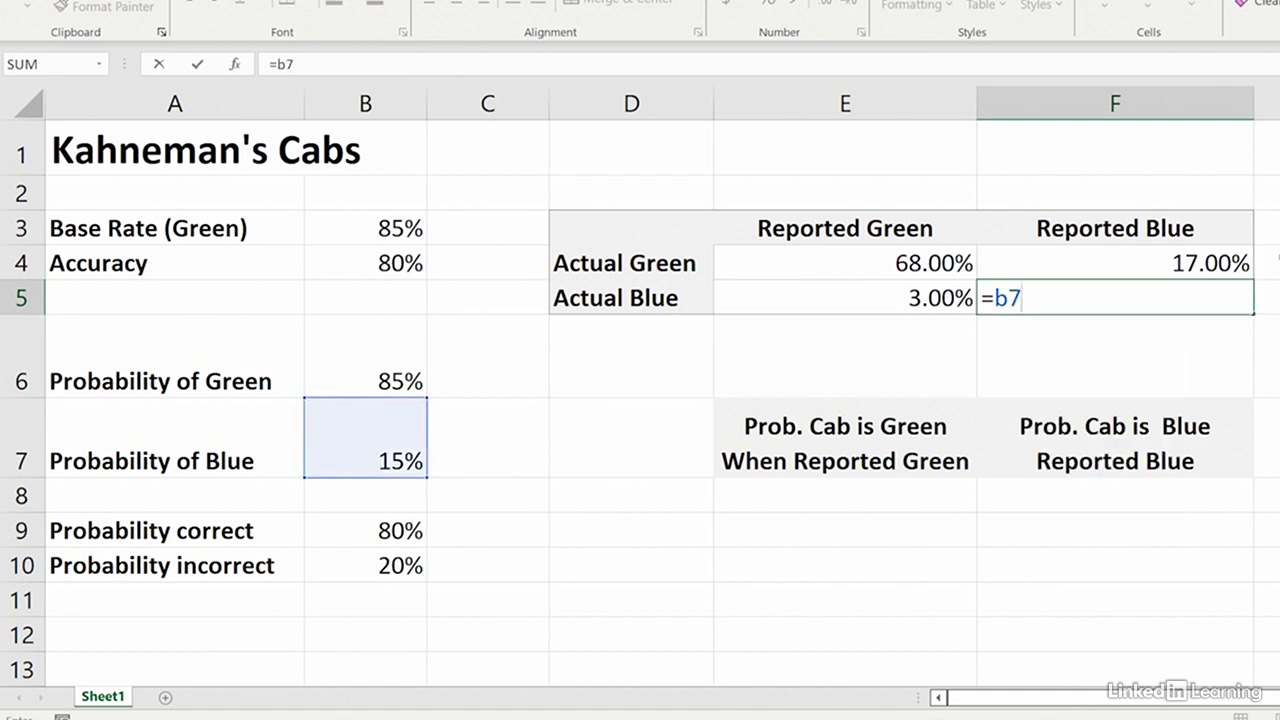
type("*b9")
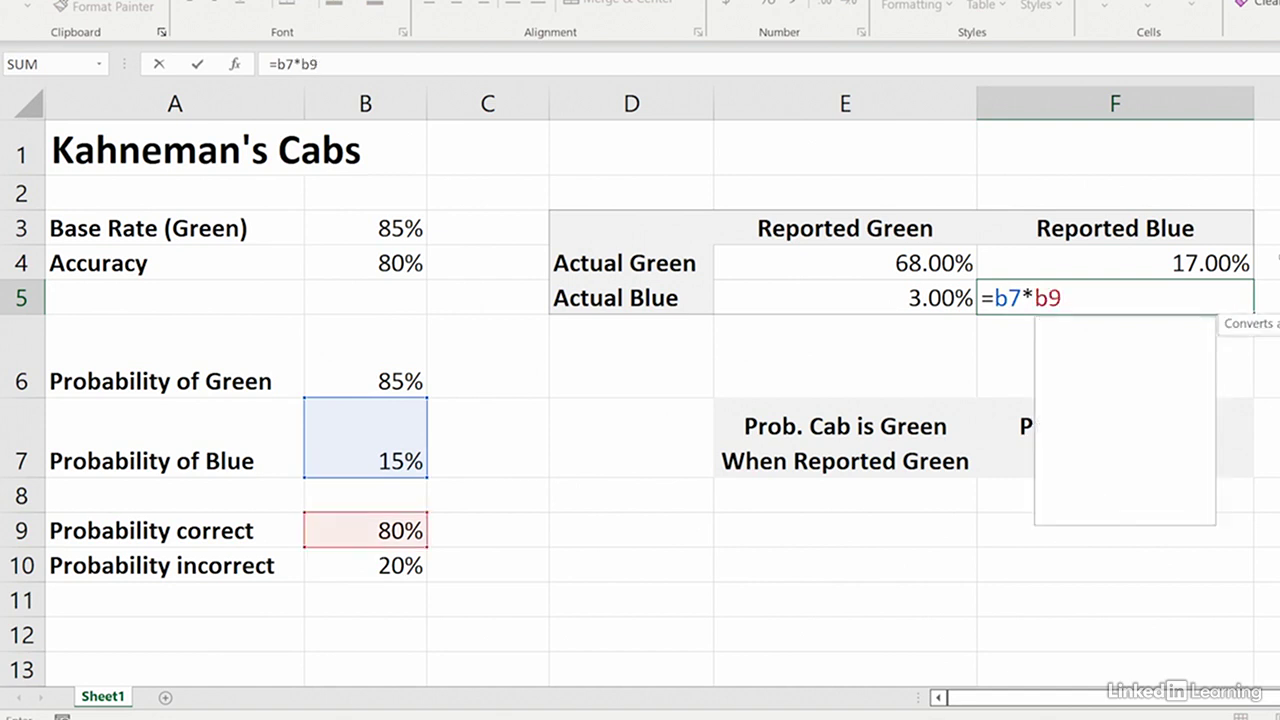
key("Return")
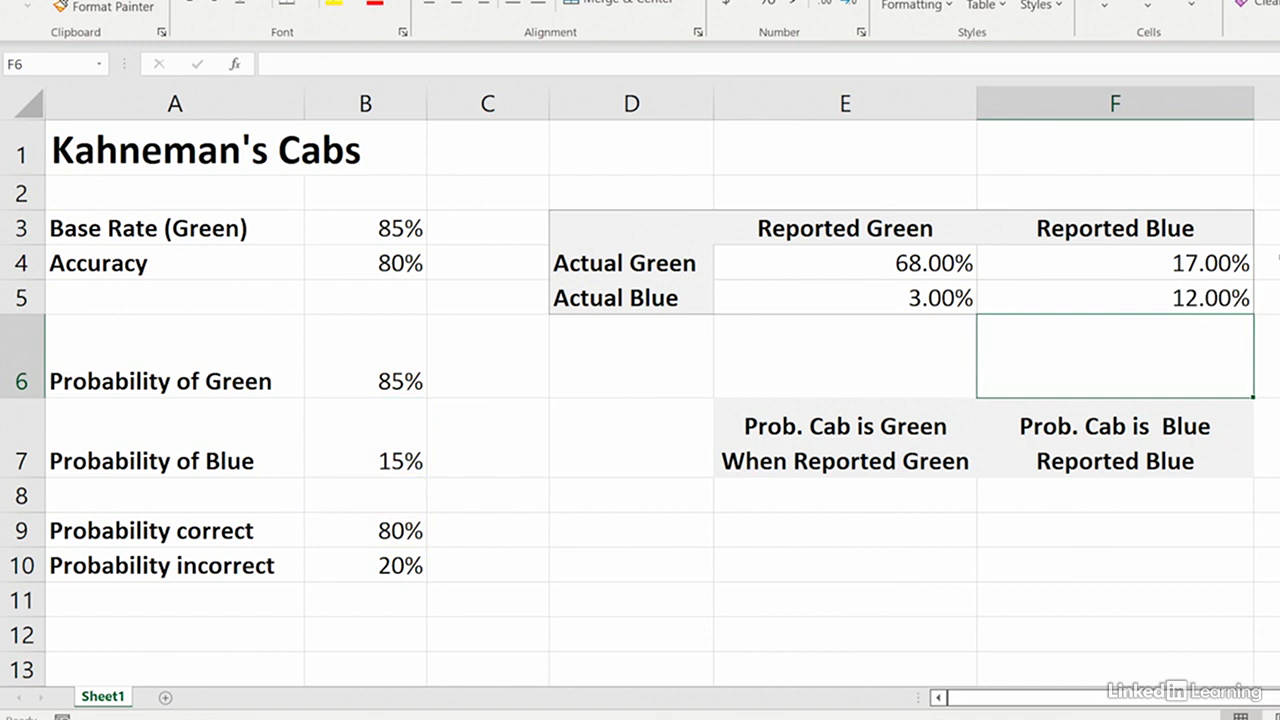
Step: Review the correctly reported cells E4 and F5, followed by the misreported cells F4 and E5, in the joint probability table
left_click(872, 261)
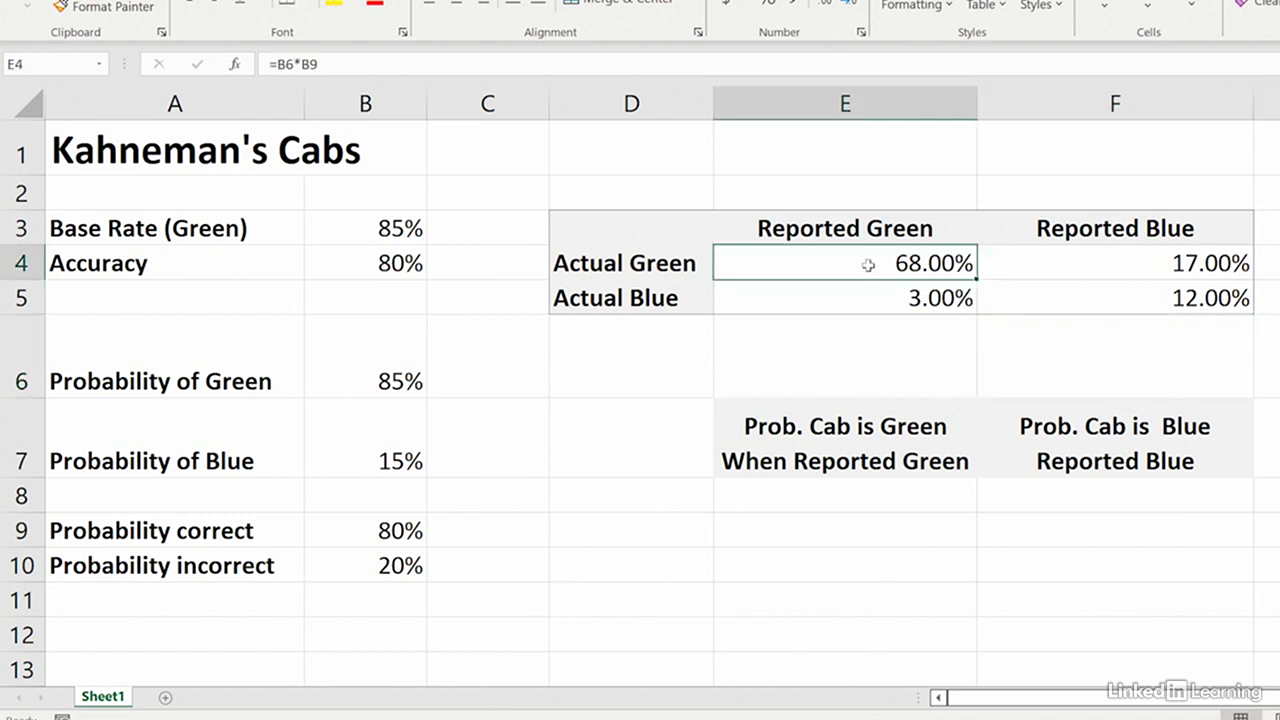
left_click(1091, 290)
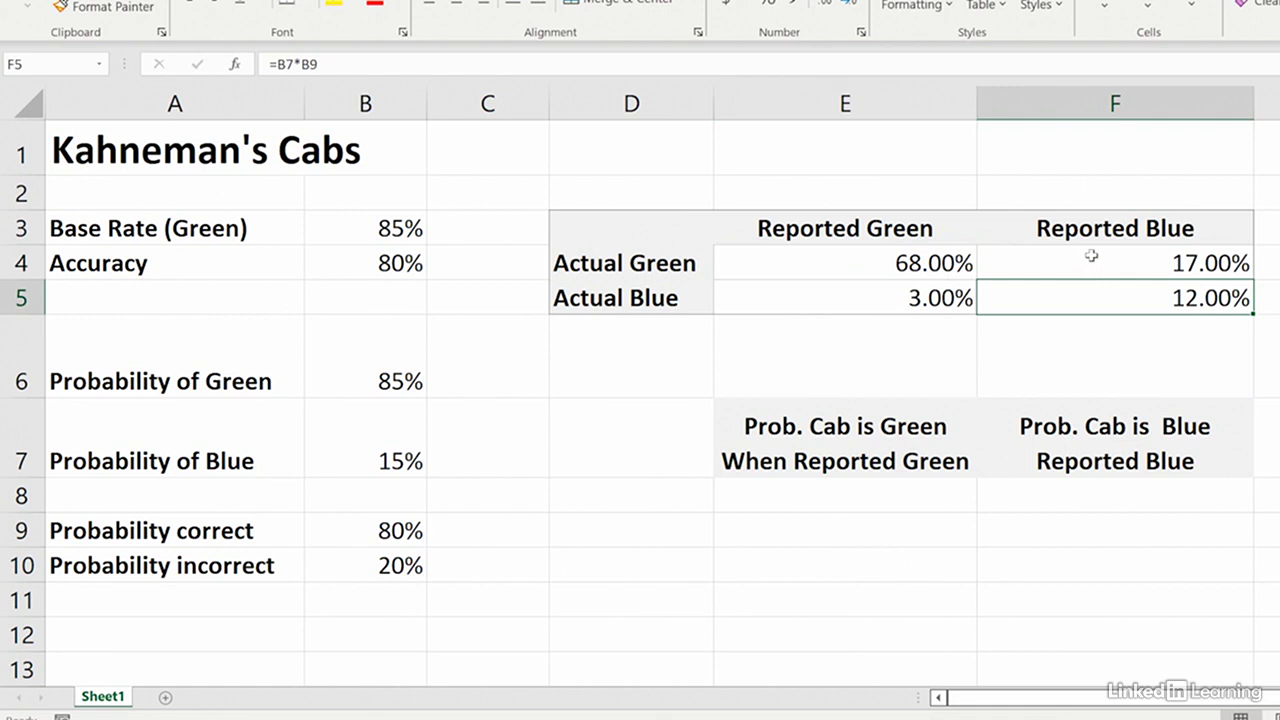
left_click(1091, 261)
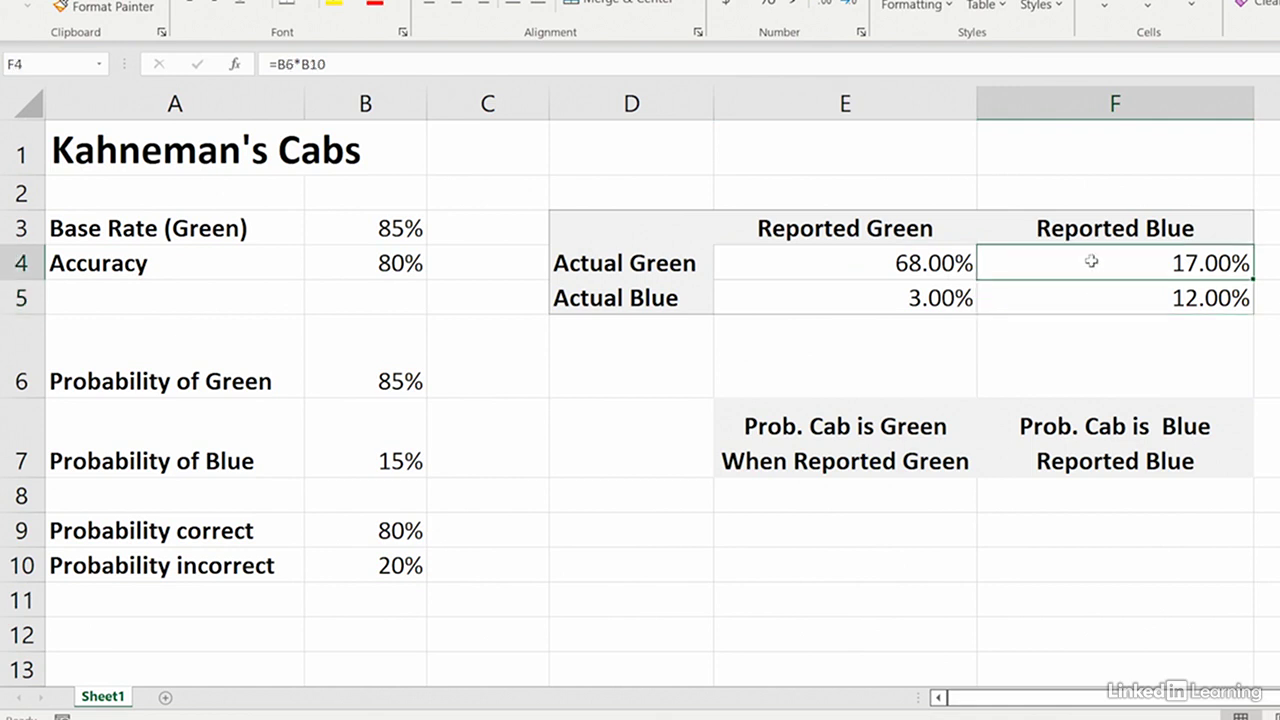
left_click(915, 304)
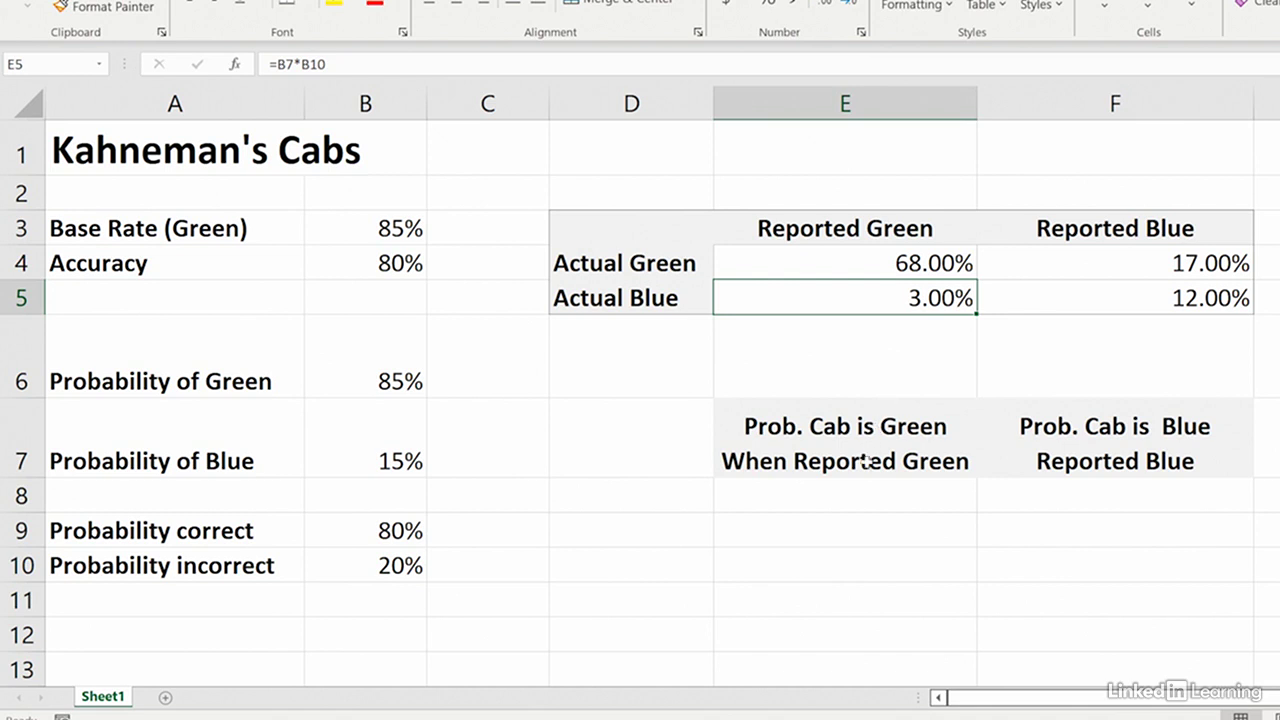
Step: Calculate the probability that the cab is green when reported green in E8 with the formula =E4/(E4+E5)
left_click(861, 492)
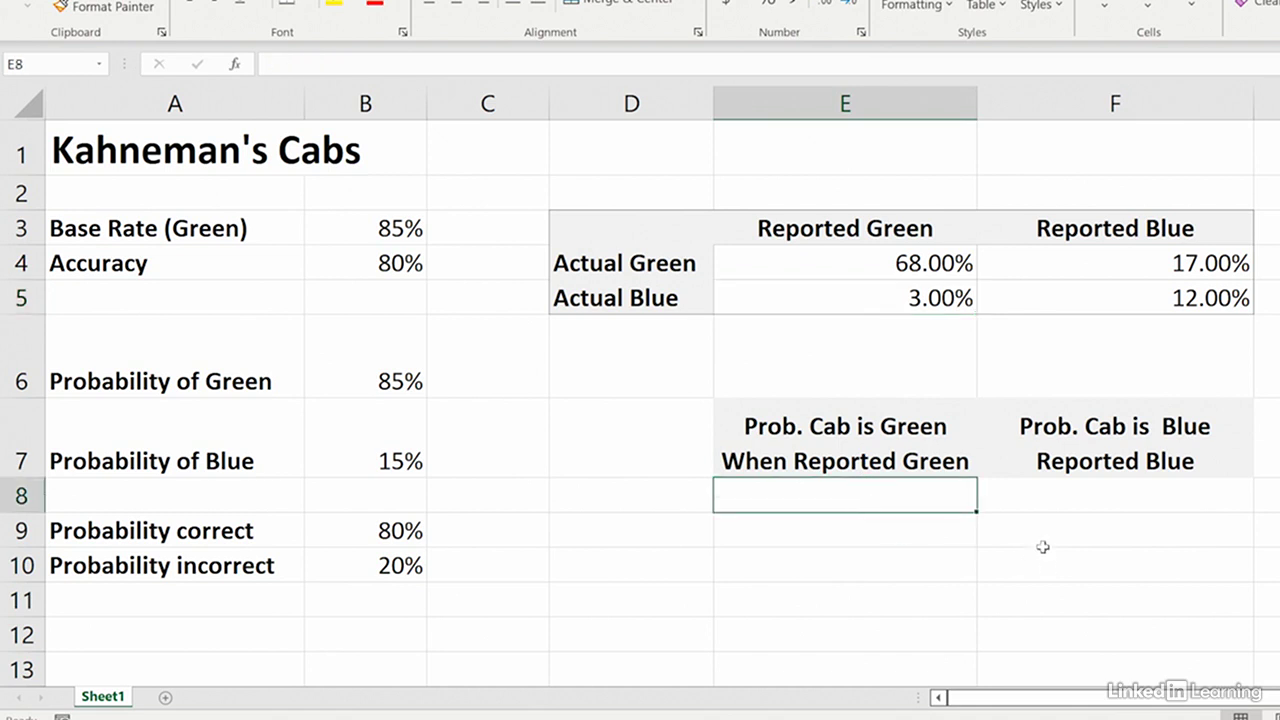
type("=")
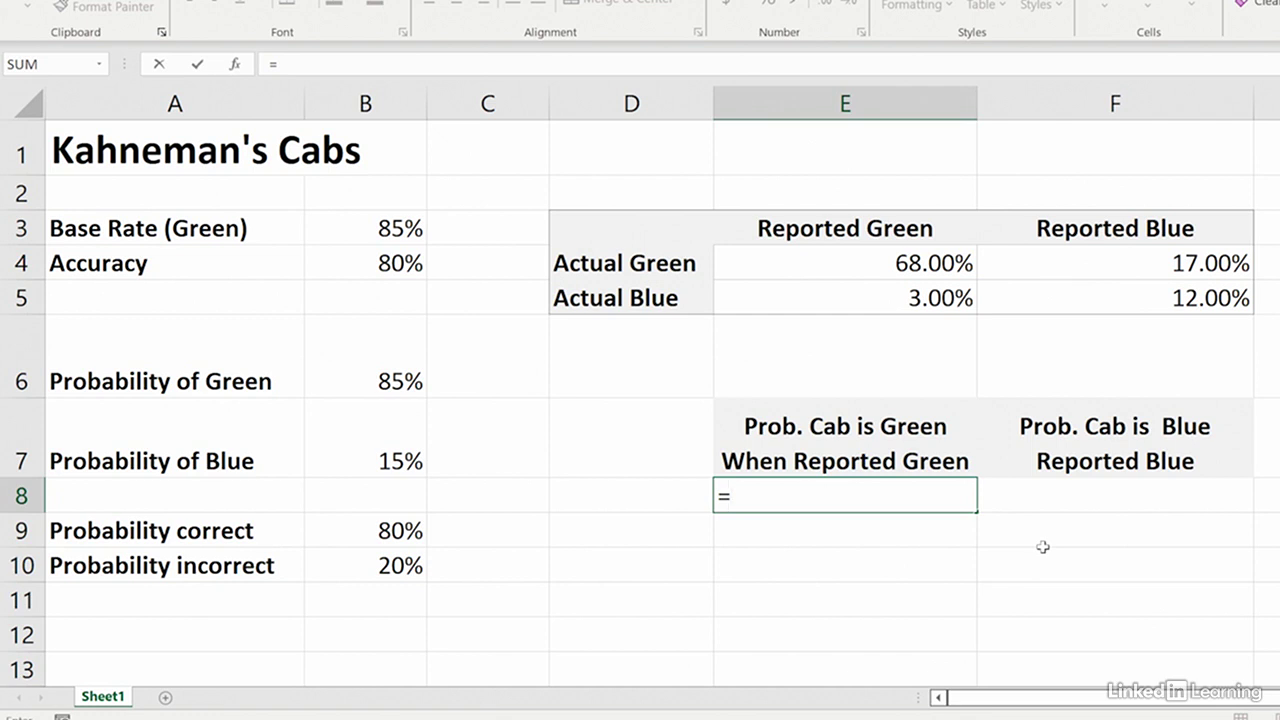
type("e4")
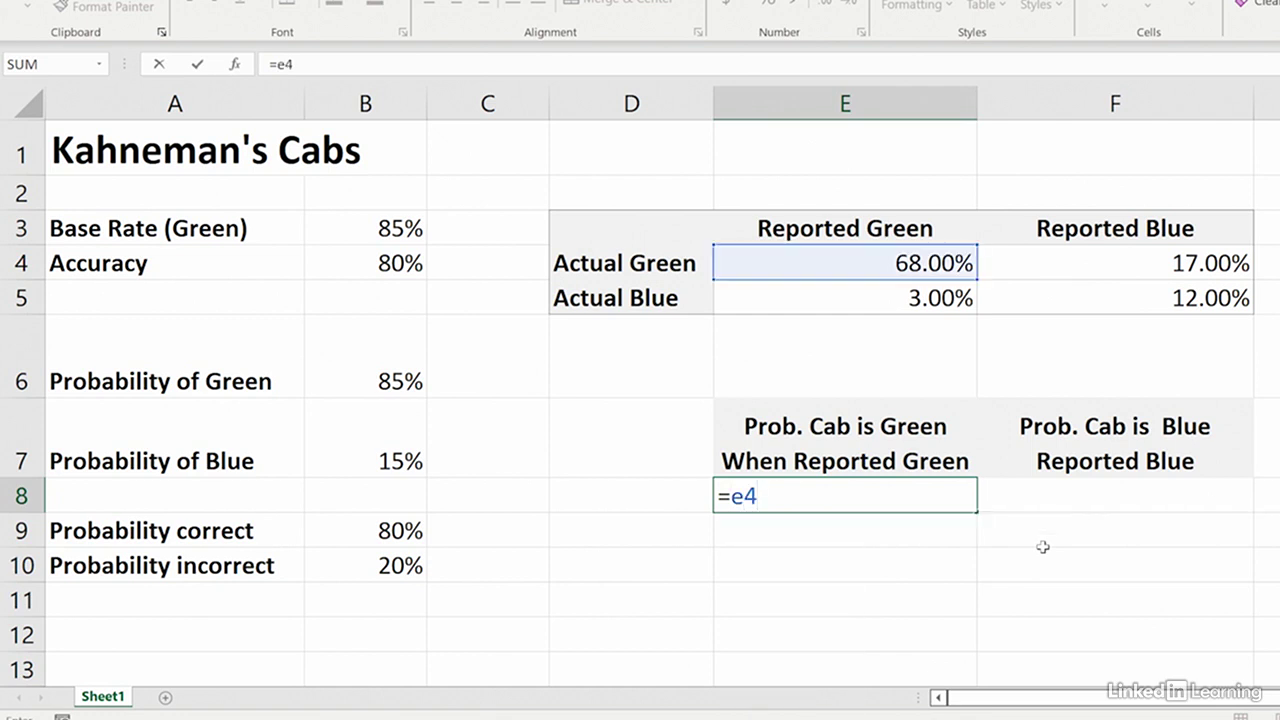
type("/")
type("(e4+")
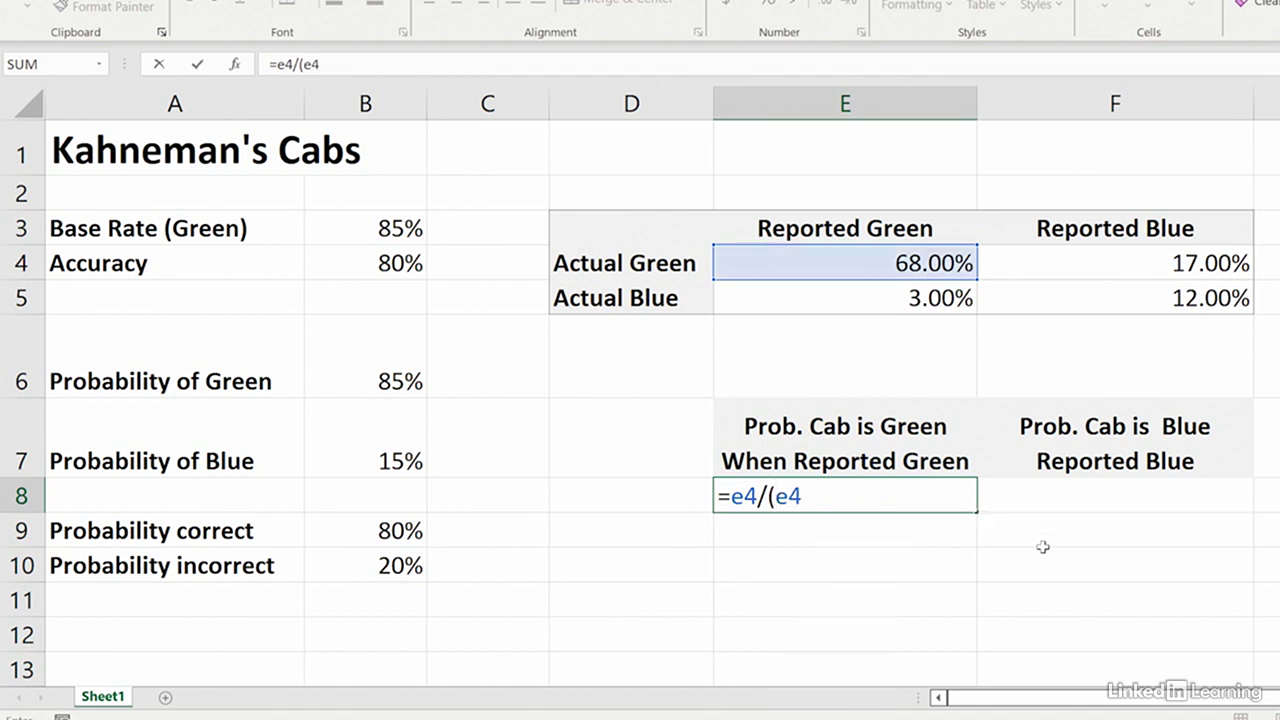
type("e")
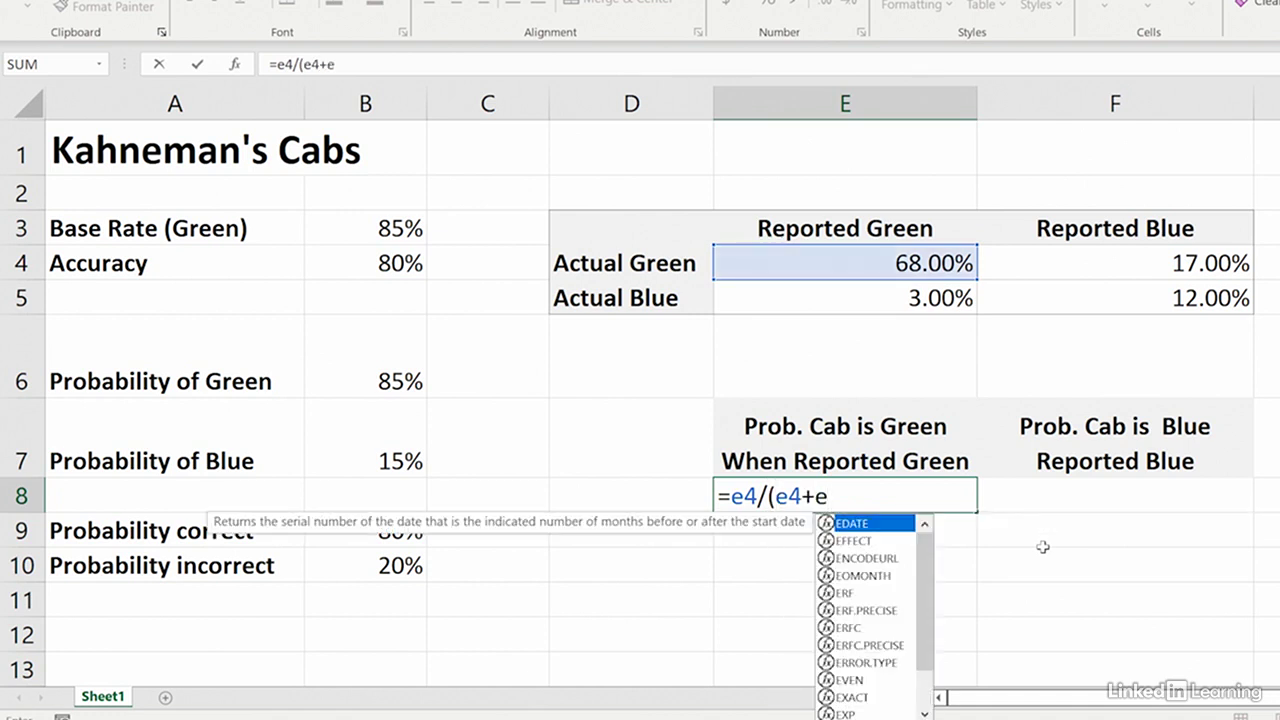
type("5)")
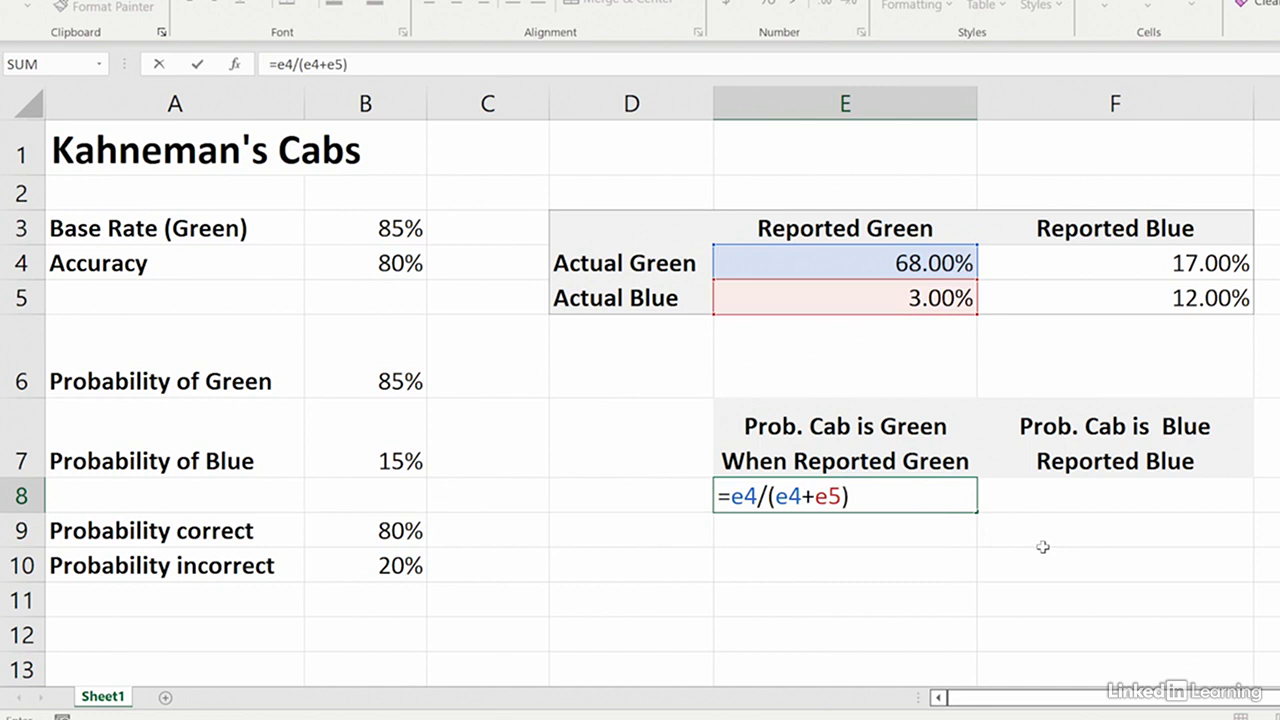
key("Tab")
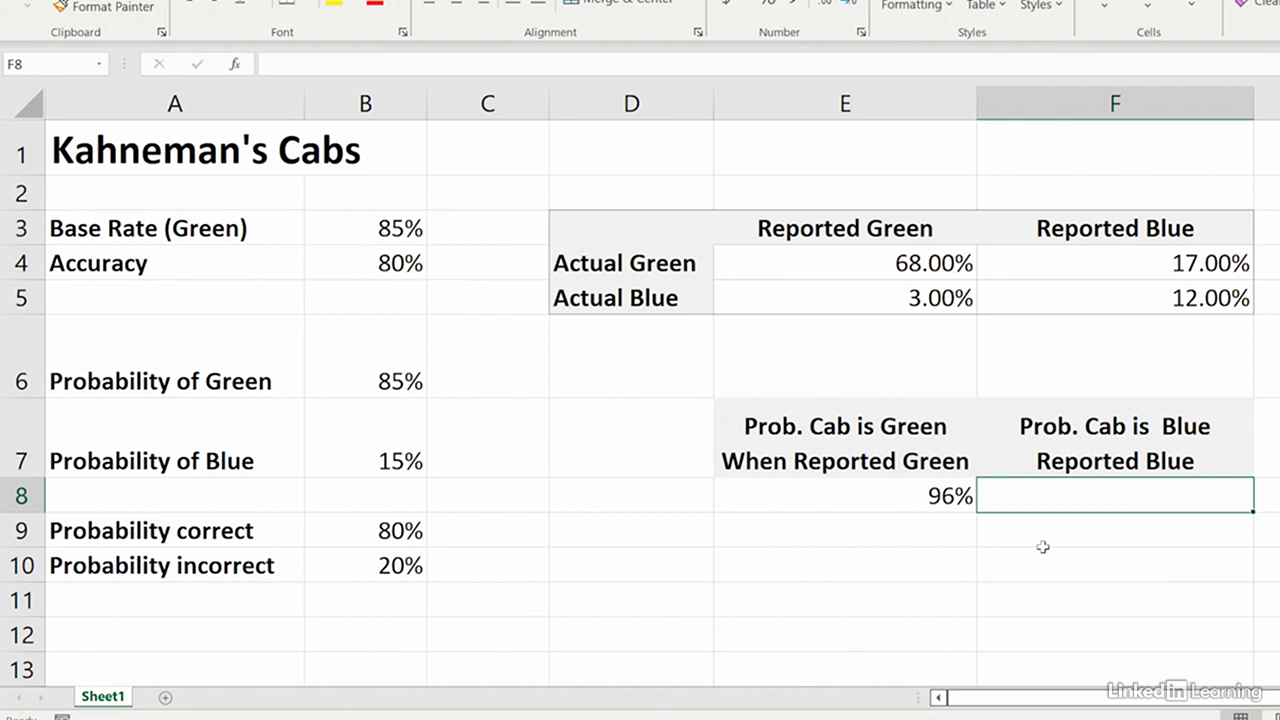
Step: Calculate the probability that the cab is blue when reported blue in F8 with the formula =F5/(F4+F5)
type("=")
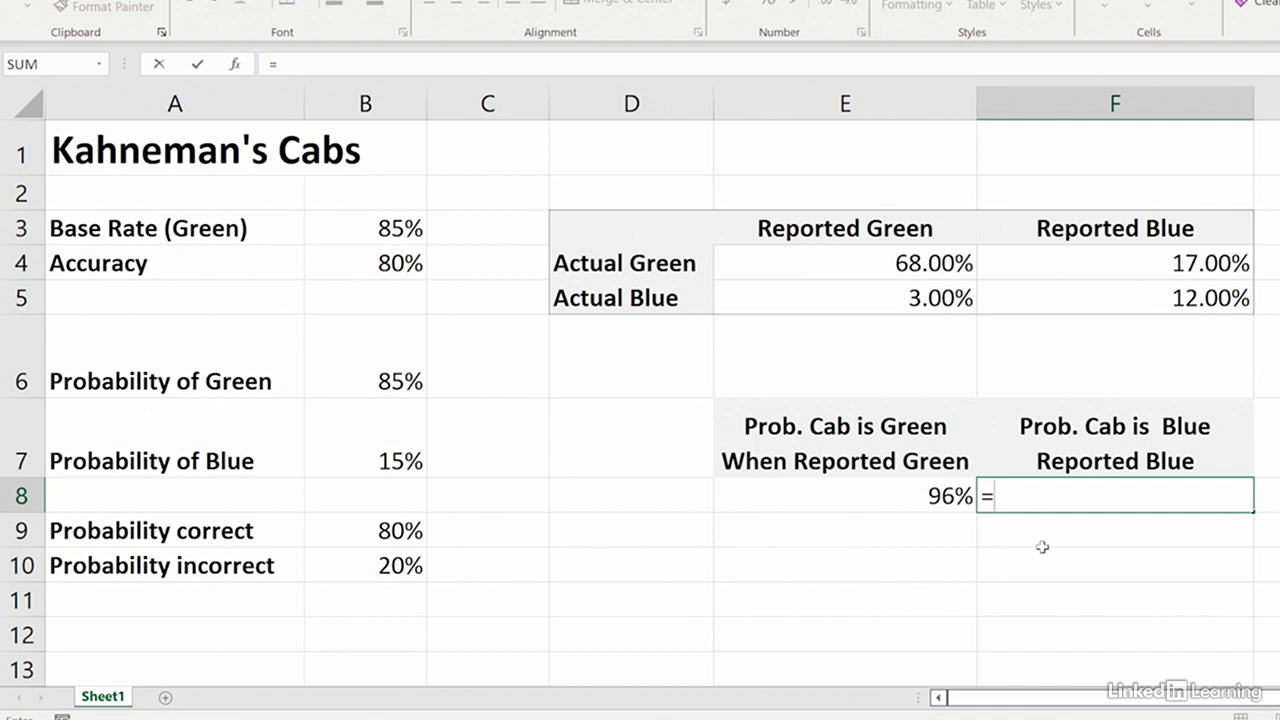
type("f5")
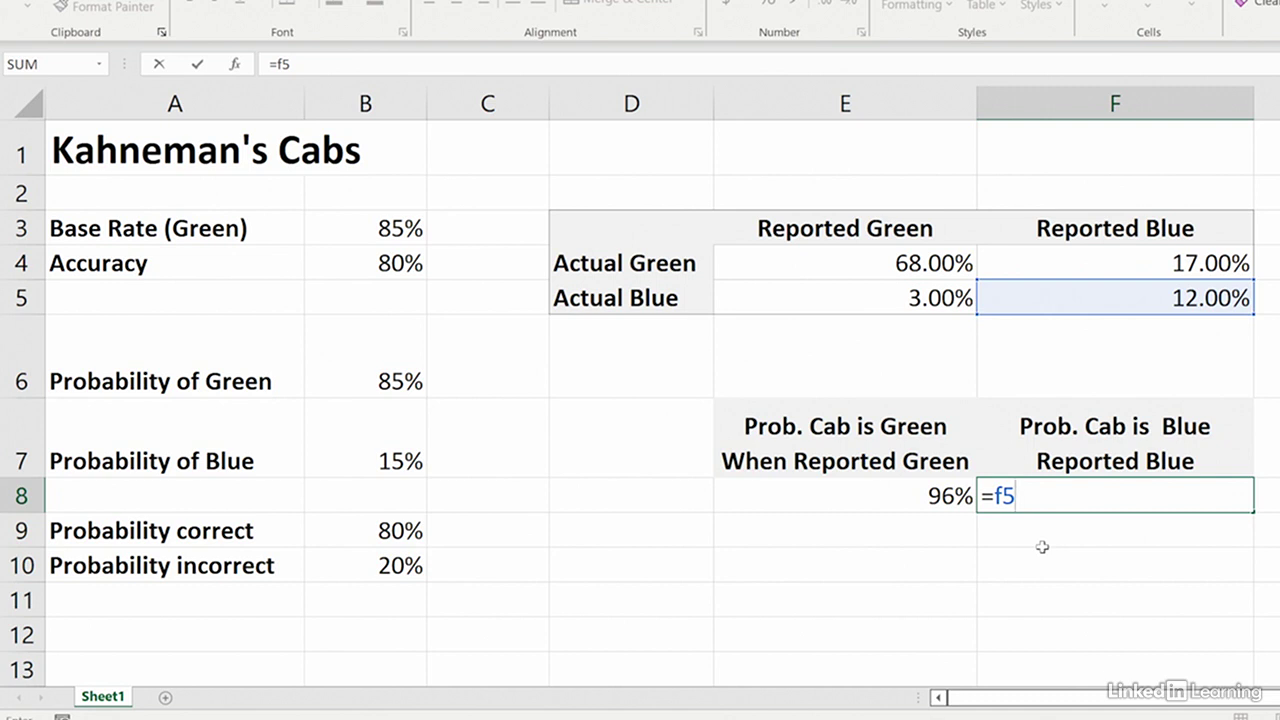
type("/(f4")
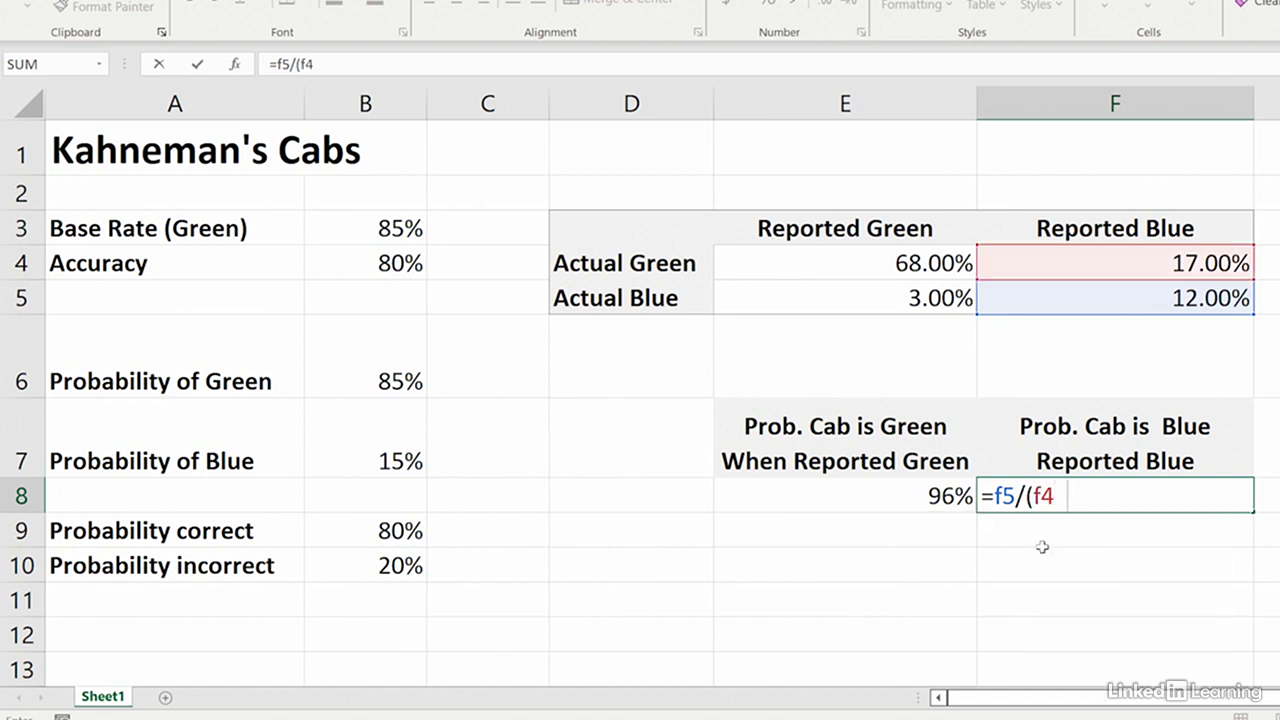
type("+f5)")
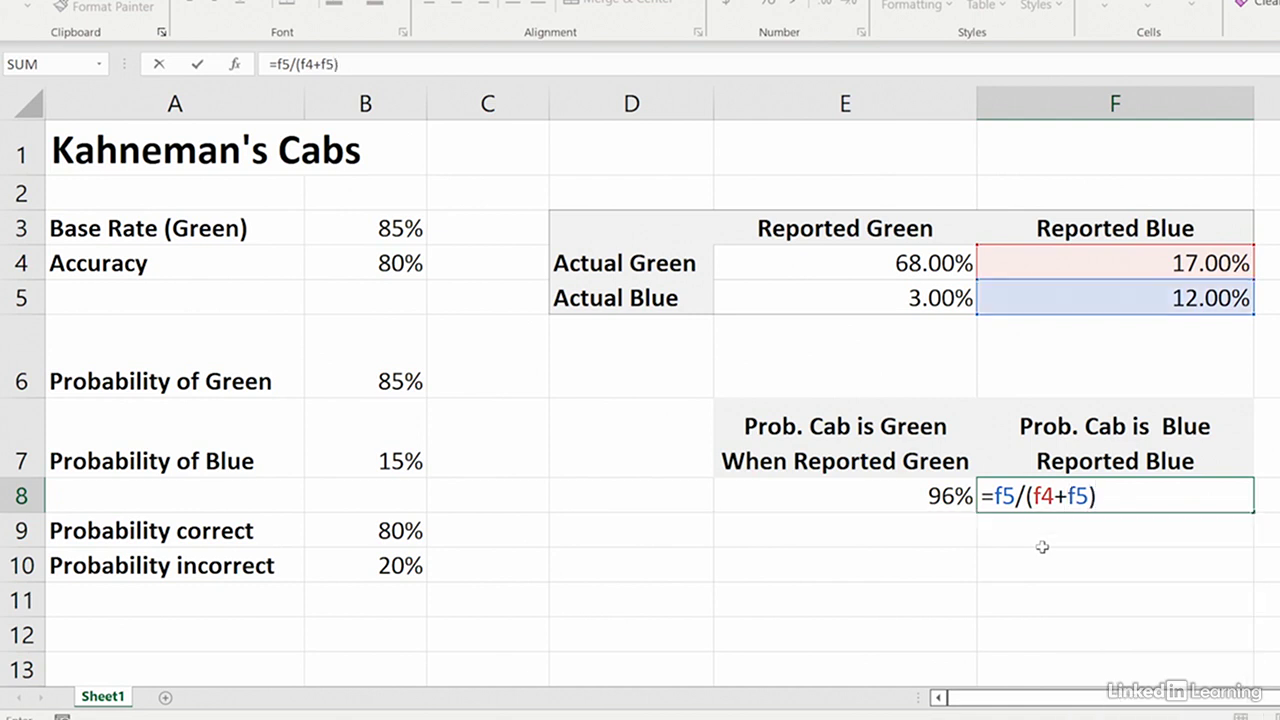
key("Return")
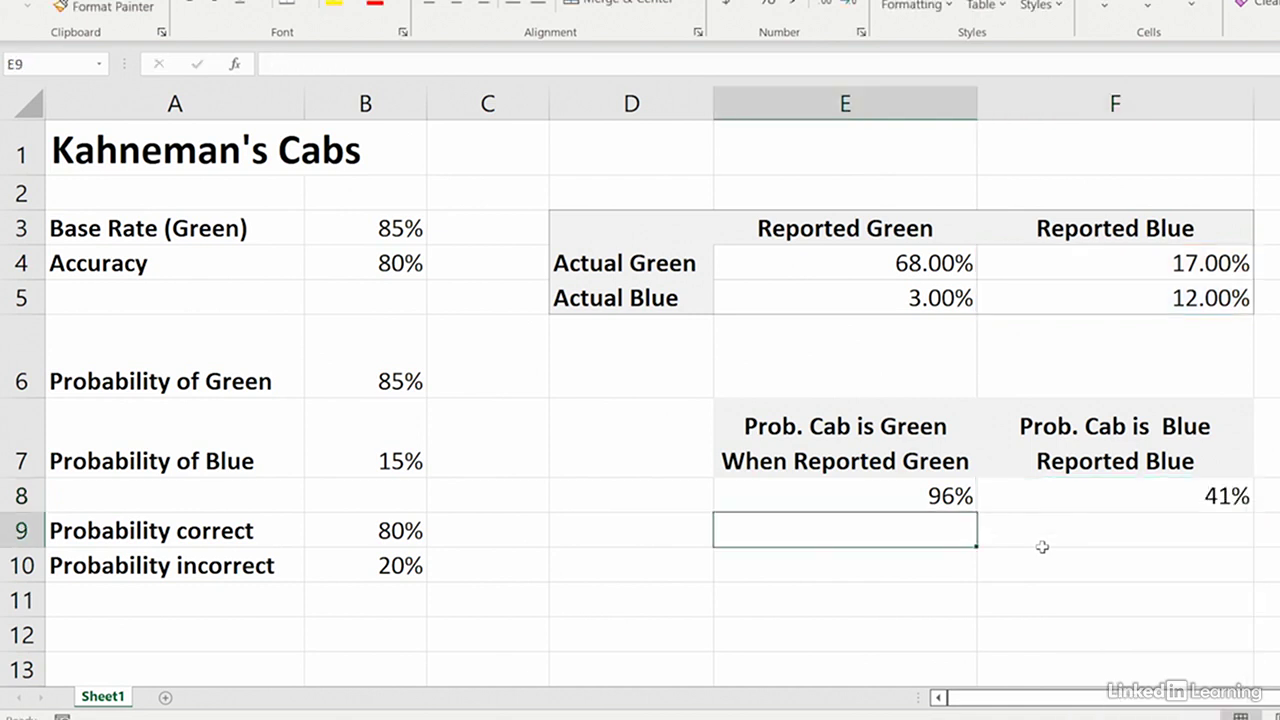